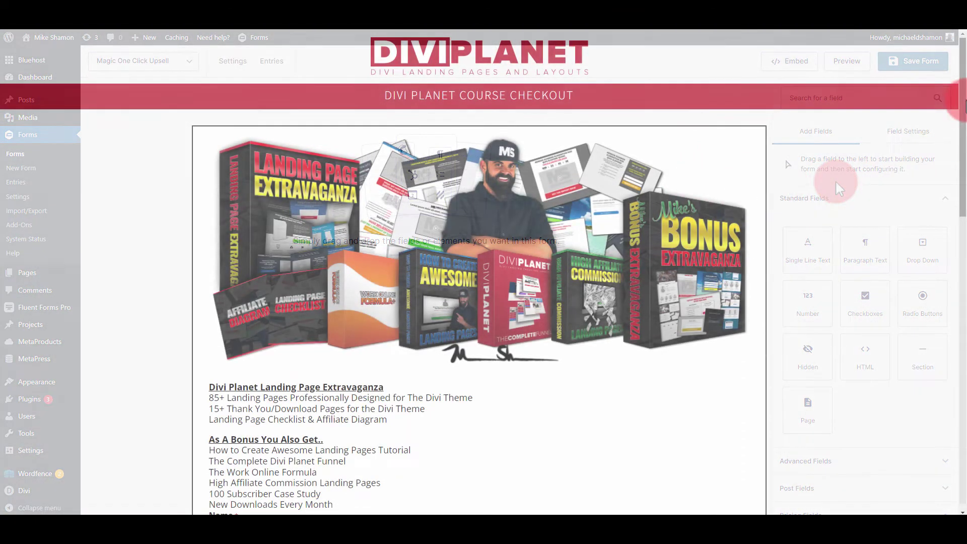
- Scroll the Divi Planet Course Checkout page down to the Gravity Forms order form
{"action": "left_click_drag", "start_coordinate": [960, 103], "coordinate": [962, 261]}
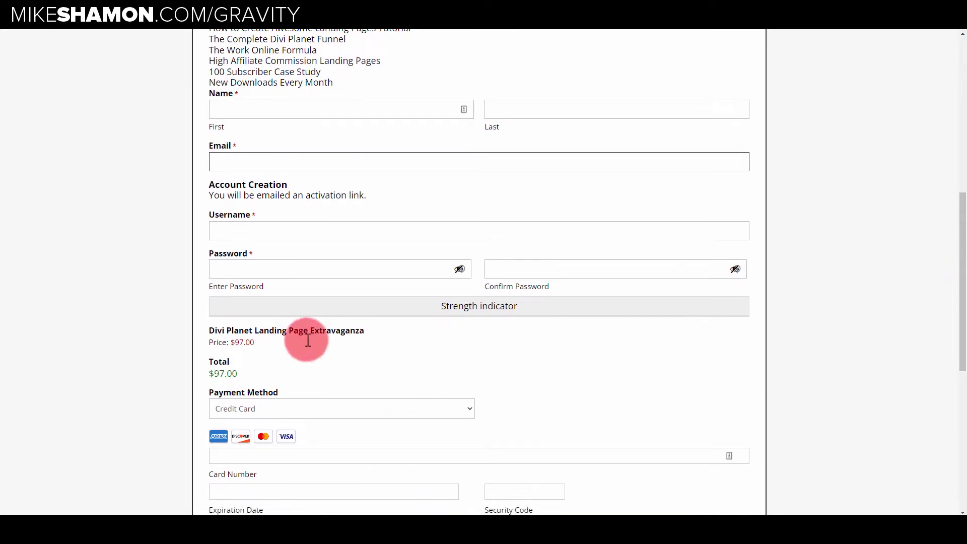
- Autofill the checkout's first name, last name and email from saved browser details
{"action": "scroll", "coordinate": [251, 391], "scroll_direction": "down", "scroll_amount": 2}
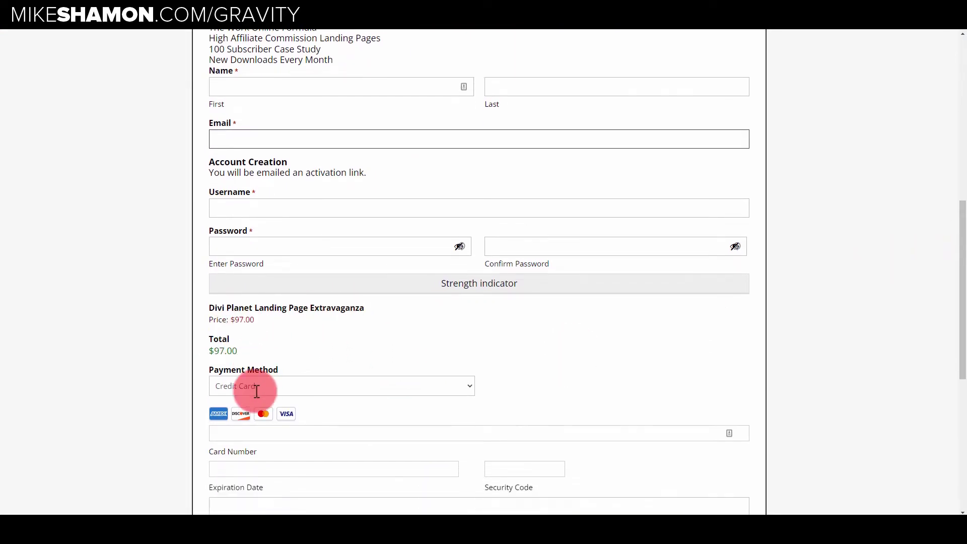
{"action": "scroll", "coordinate": [242, 368], "scroll_direction": "up", "scroll_amount": 4}
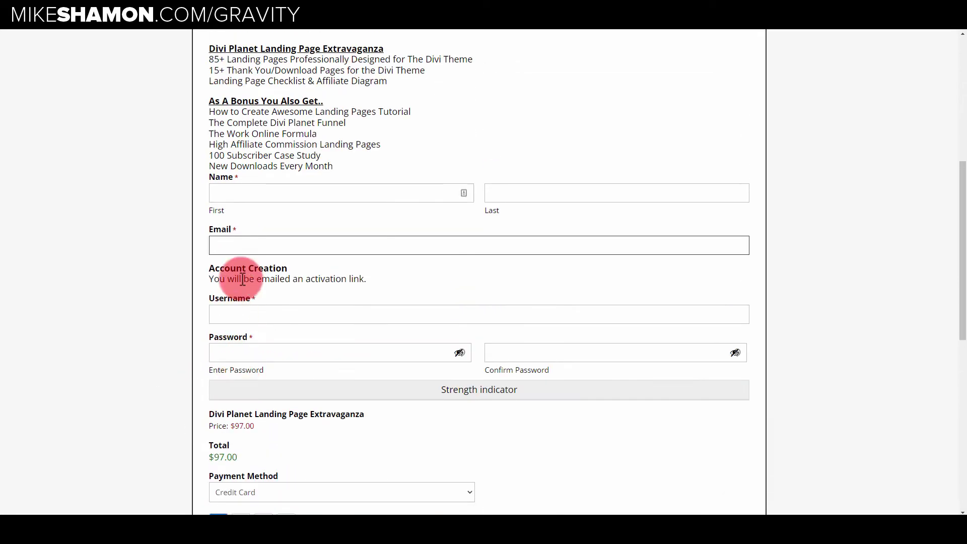
{"action": "scroll", "coordinate": [269, 349], "scroll_direction": "down", "scroll_amount": 2}
{"action": "scroll", "coordinate": [503, 347], "scroll_direction": "down", "scroll_amount": 2}
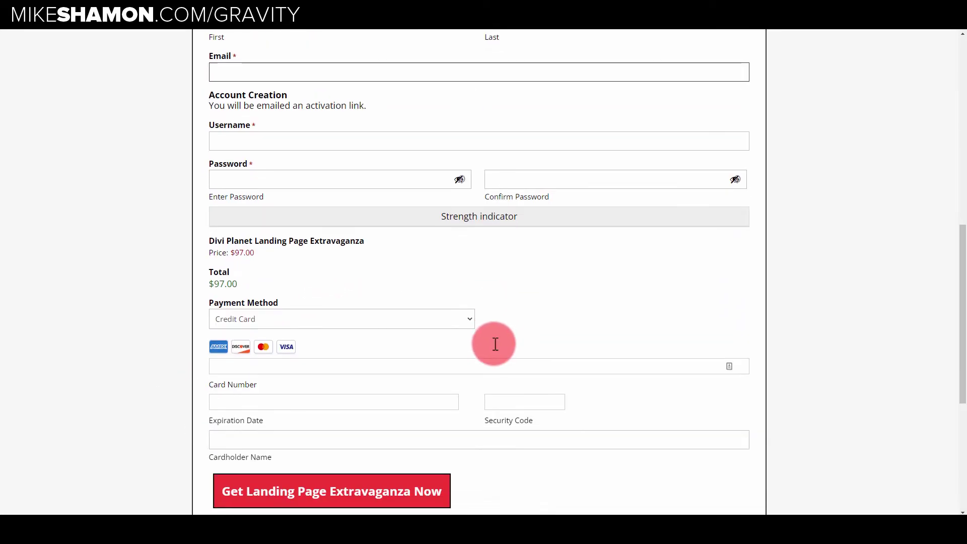
{"action": "scroll", "coordinate": [491, 340], "scroll_direction": "up", "scroll_amount": 6}
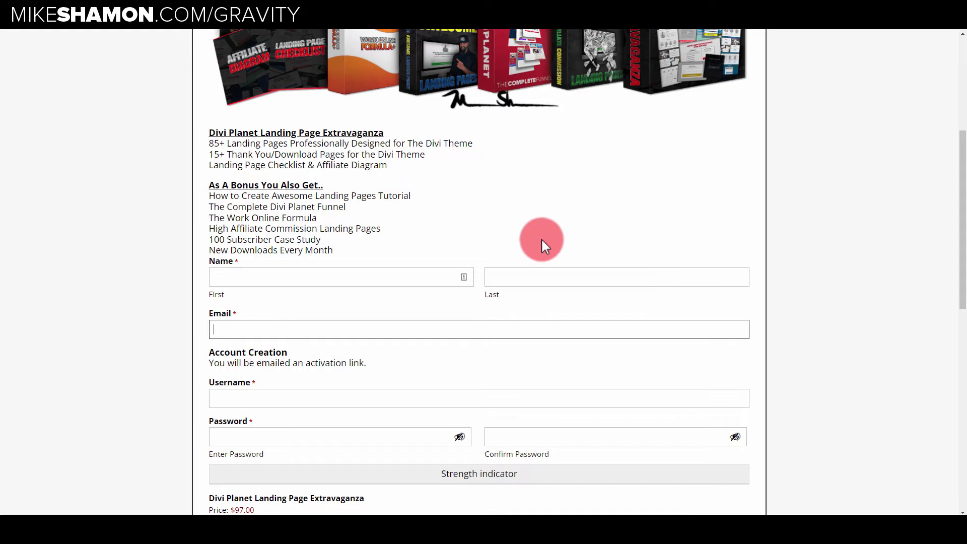
{"action": "left_click", "coordinate": [404, 276]}
{"action": "left_click", "coordinate": [386, 307]}
{"action": "scroll", "coordinate": [385, 335], "scroll_direction": "down", "scroll_amount": 3}
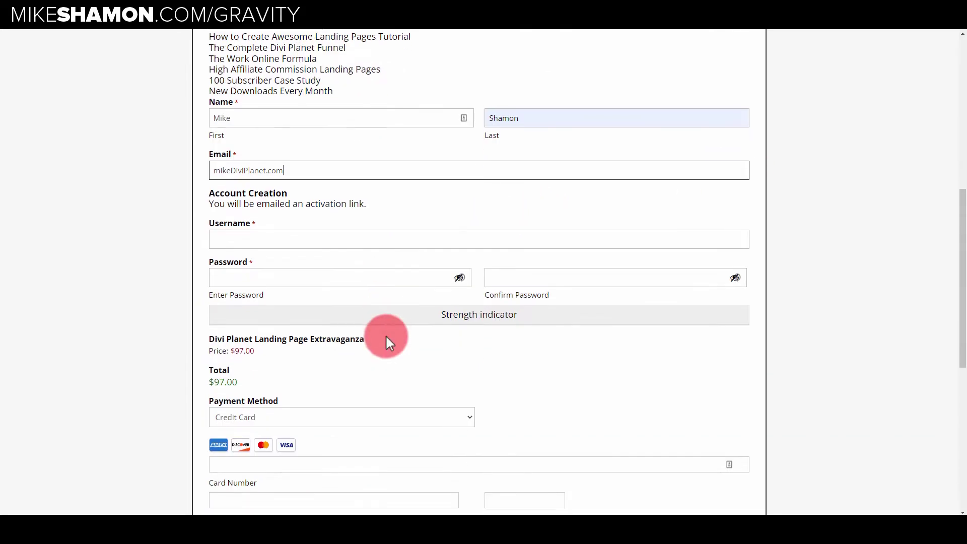
- Insert the missing @ sign into the email address so it becomes valid
{"action": "left_click", "coordinate": [228, 166]}
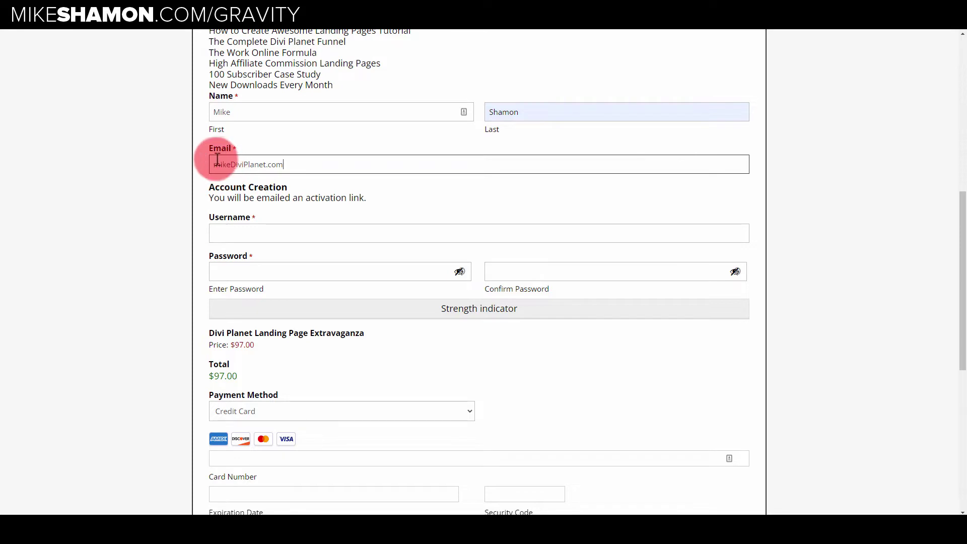
{"action": "left_click_drag", "start_coordinate": [214, 151], "coordinate": [258, 161]}
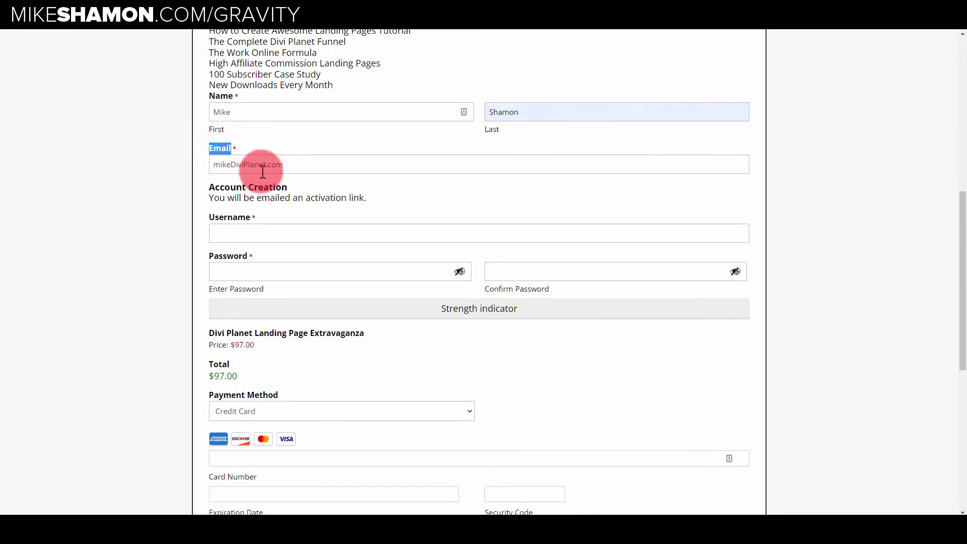
{"action": "left_click", "coordinate": [227, 164]}
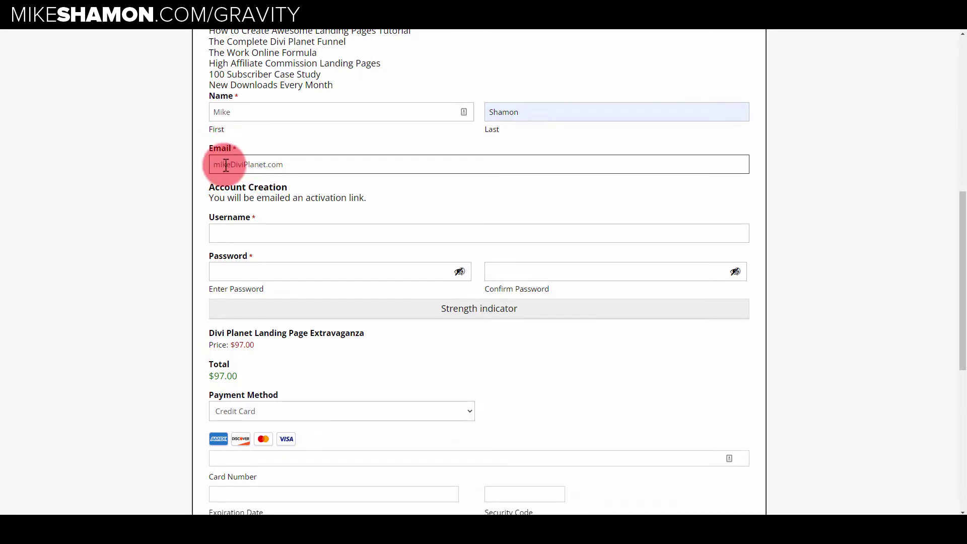
{"action": "left_click", "coordinate": [235, 167]}
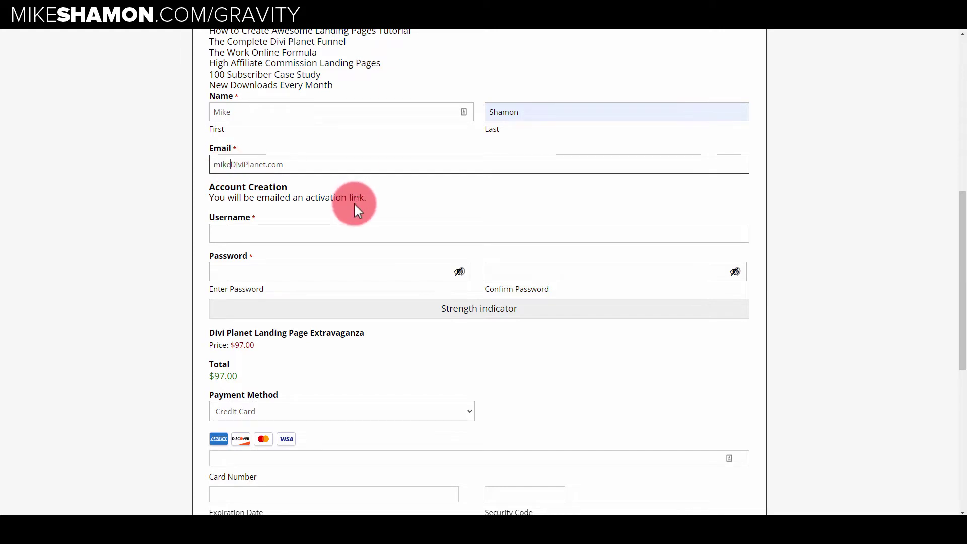
{"action": "type", "text": "@"}
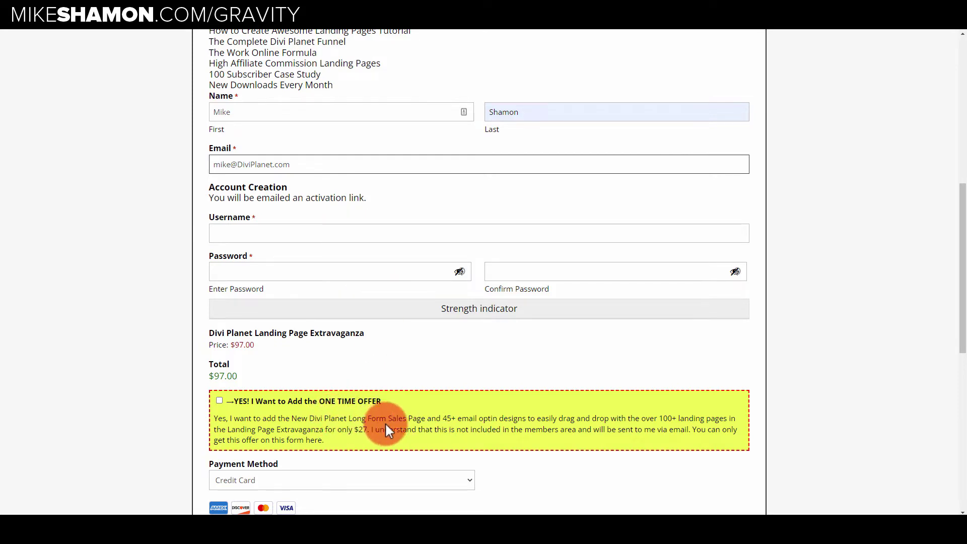
- Tick the $27 one-time offer and confirm the $27.00 offer line and $124.00 total
{"action": "scroll", "coordinate": [389, 425], "scroll_direction": "down", "scroll_amount": 2}
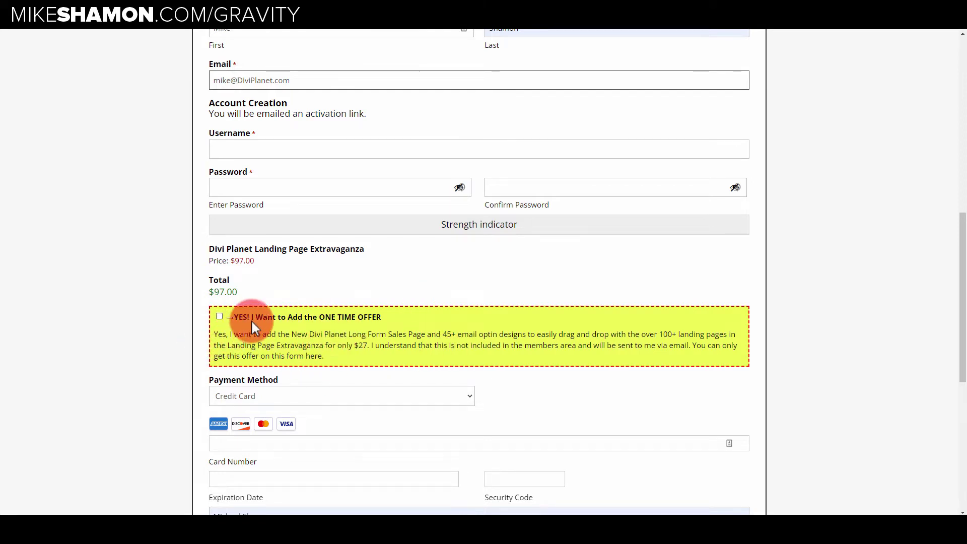
{"action": "left_click", "coordinate": [226, 339]}
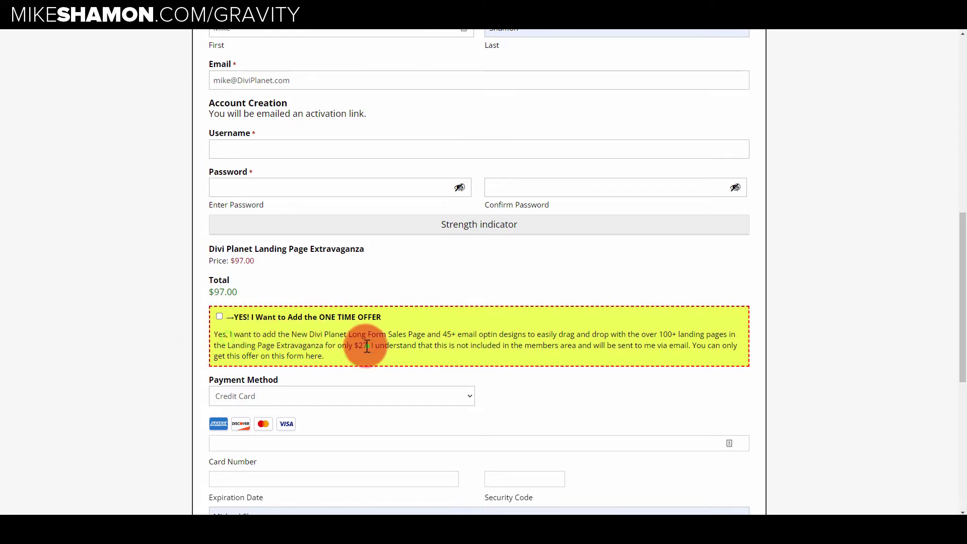
{"action": "double_click", "coordinate": [366, 345]}
{"action": "left_click", "coordinate": [219, 316]}
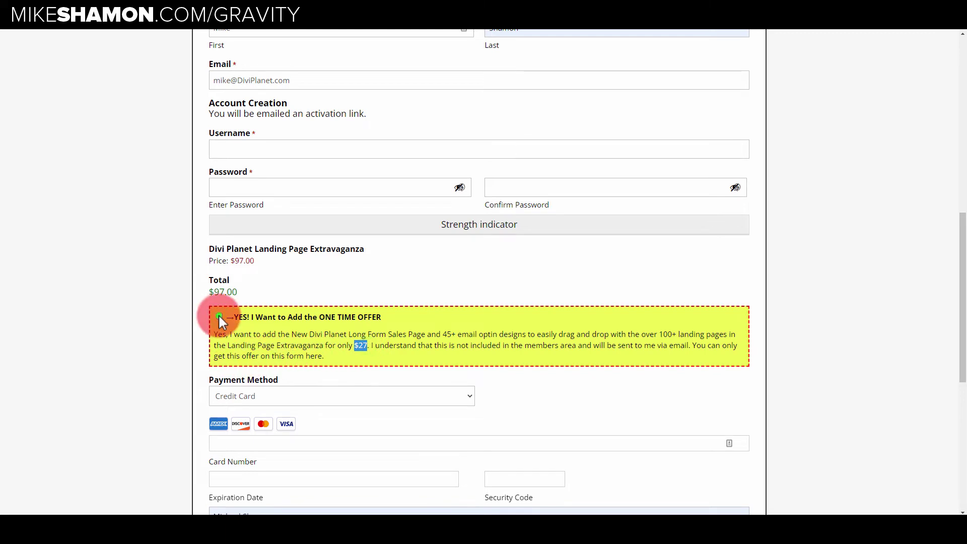
{"action": "double_click", "coordinate": [247, 260]}
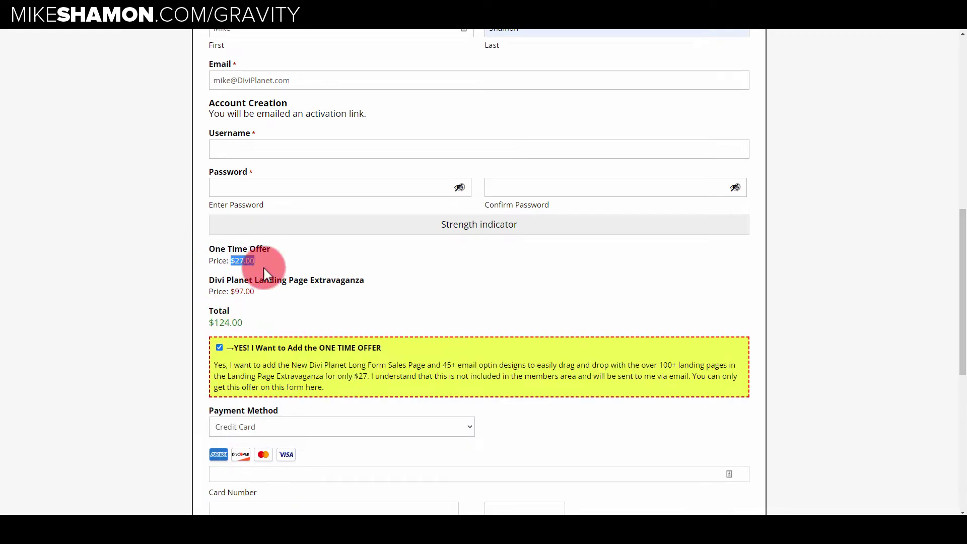
{"action": "double_click", "coordinate": [228, 323]}
- Untick the one-time offer to compare totals, then tick it again
{"action": "scroll", "coordinate": [269, 310], "scroll_direction": "down", "scroll_amount": 2}
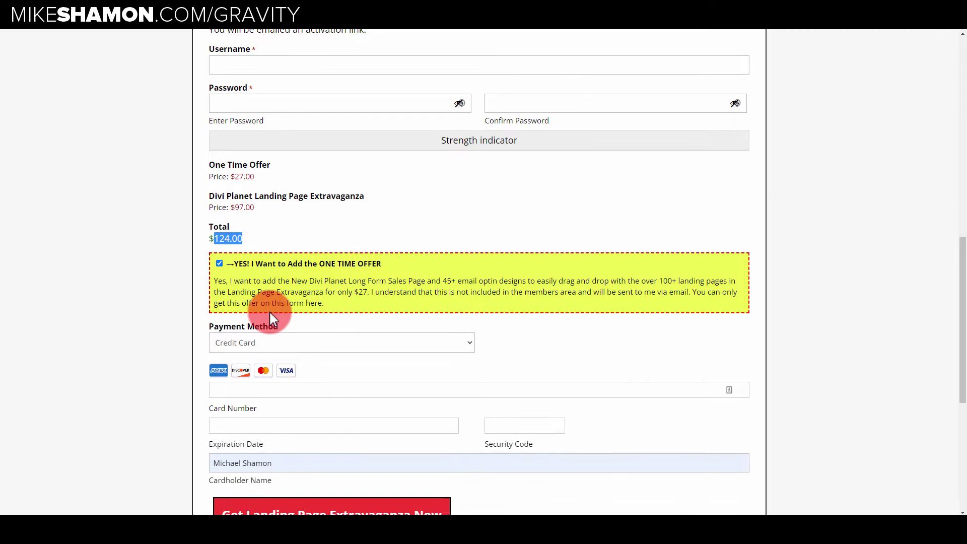
{"action": "scroll", "coordinate": [269, 310], "scroll_direction": "up", "scroll_amount": 3}
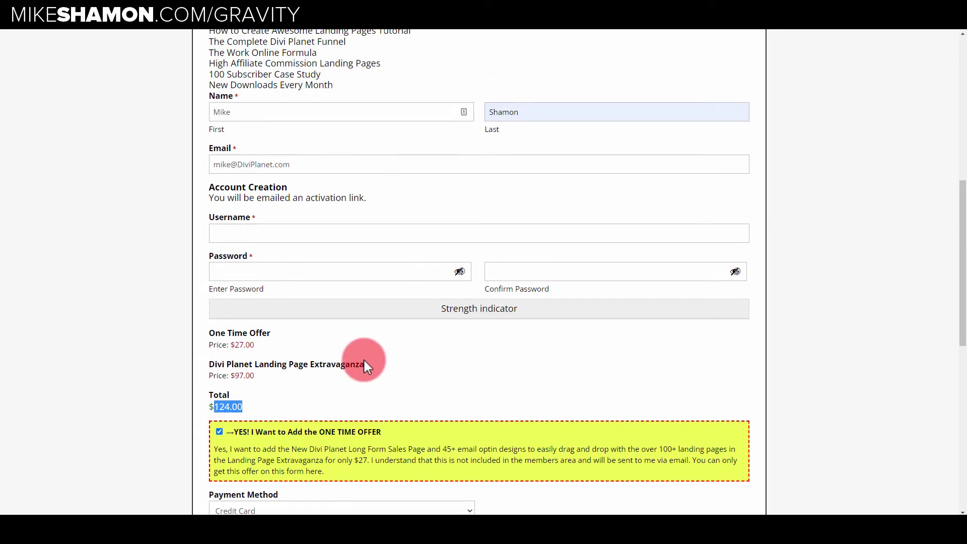
{"action": "left_click", "coordinate": [251, 430]}
{"action": "left_click", "coordinate": [218, 402]}
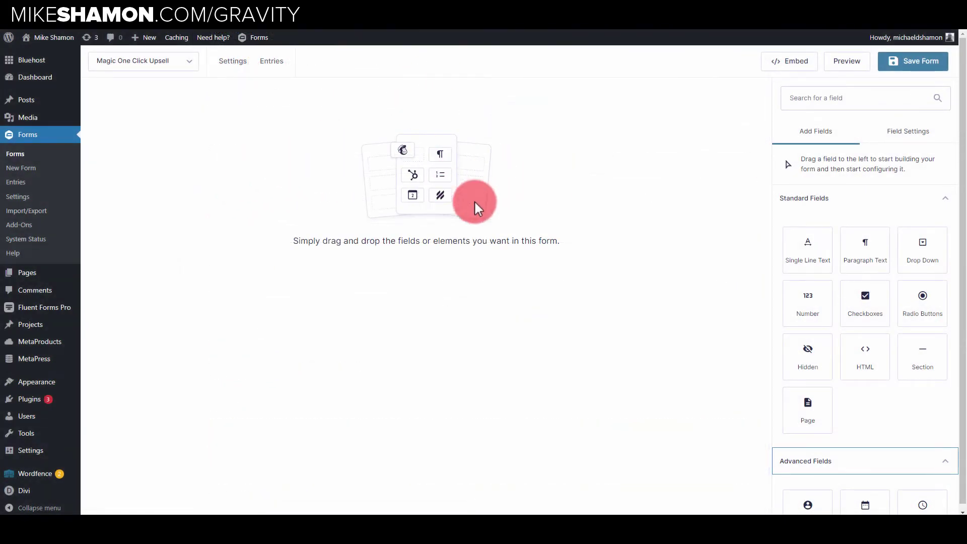
- Drag a Name field, an Email field below it, and a Product field below Email onto the form
{"action": "scroll", "coordinate": [885, 287], "scroll_direction": "down", "scroll_amount": 6}
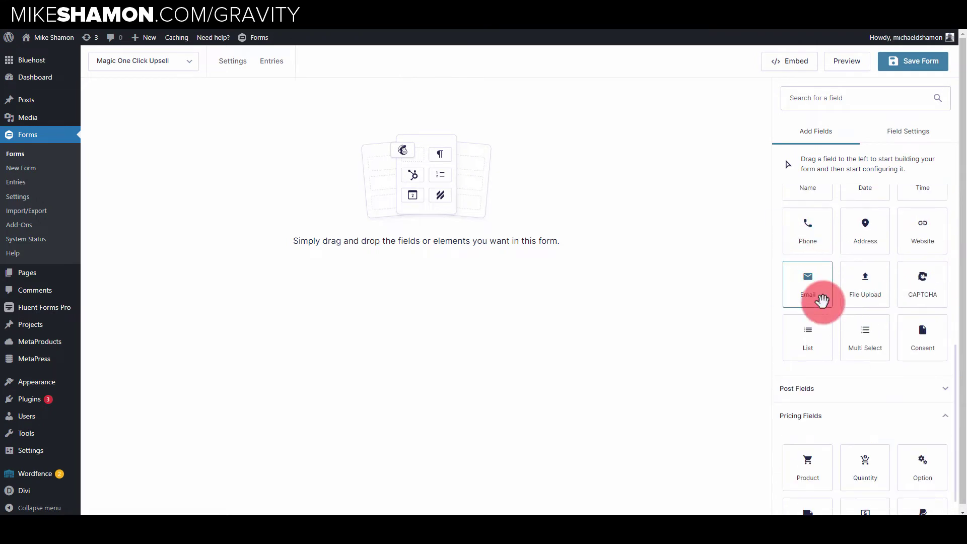
{"action": "scroll", "coordinate": [818, 287], "scroll_direction": "up", "scroll_amount": 2}
{"action": "left_click_drag", "start_coordinate": [810, 254], "coordinate": [462, 212]}
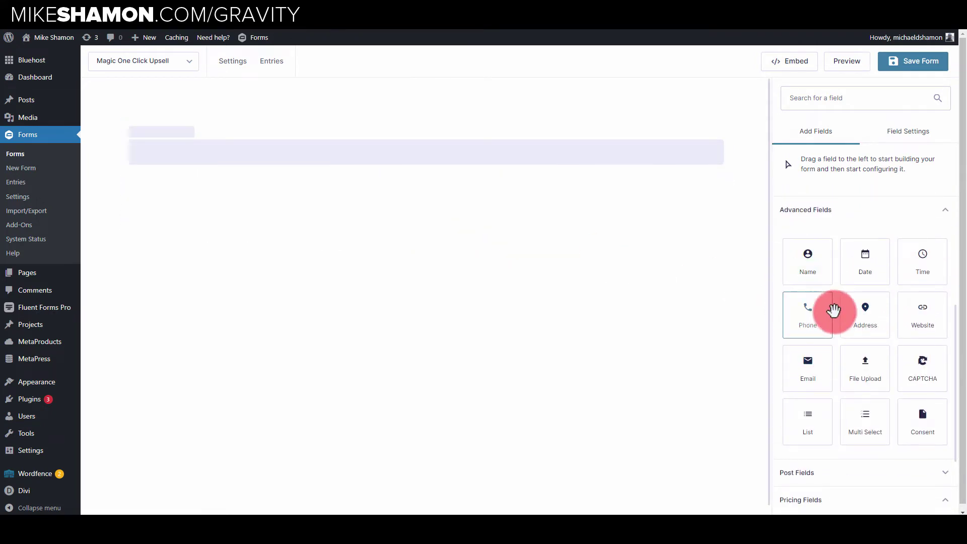
{"action": "left_click_drag", "start_coordinate": [807, 368], "coordinate": [392, 204]}
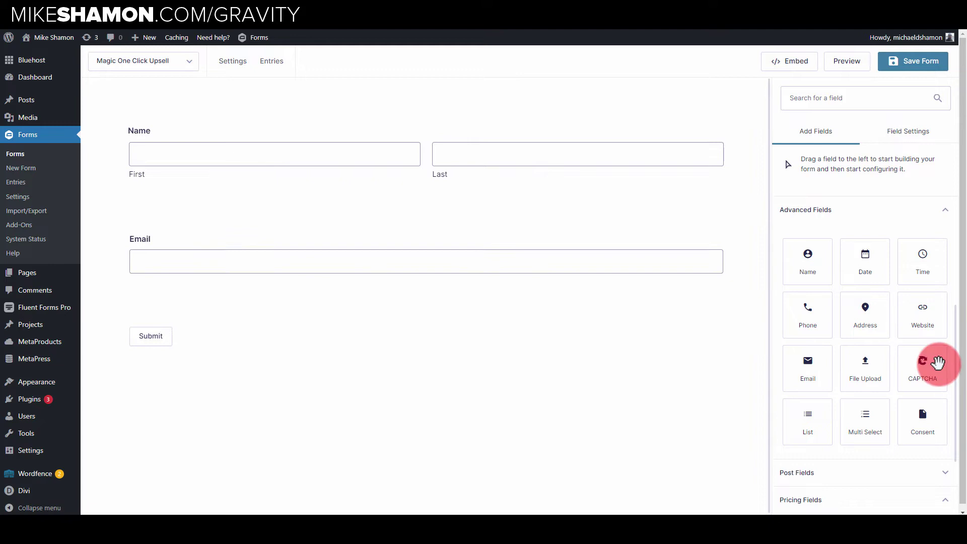
{"action": "scroll", "coordinate": [846, 373], "scroll_direction": "down", "scroll_amount": 3}
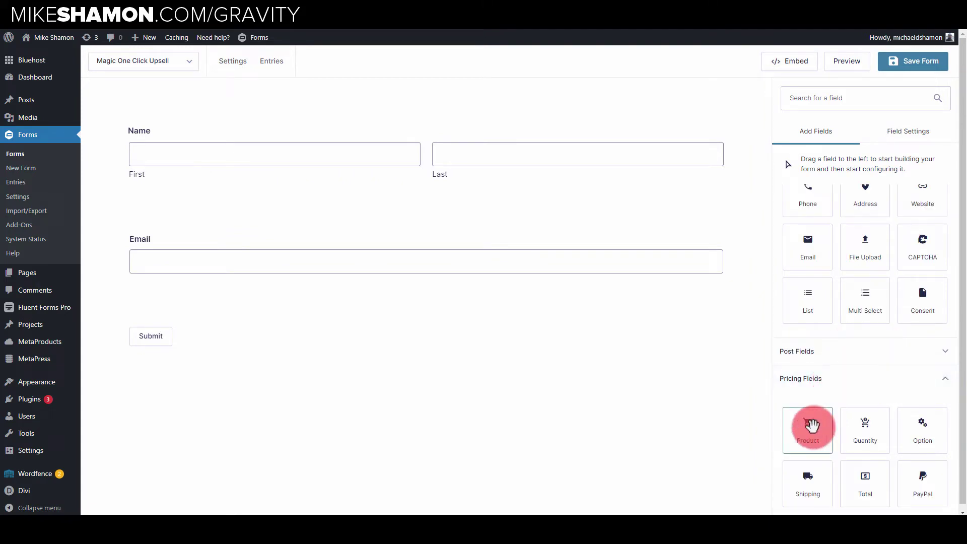
{"action": "left_click_drag", "start_coordinate": [808, 425], "coordinate": [218, 289]}
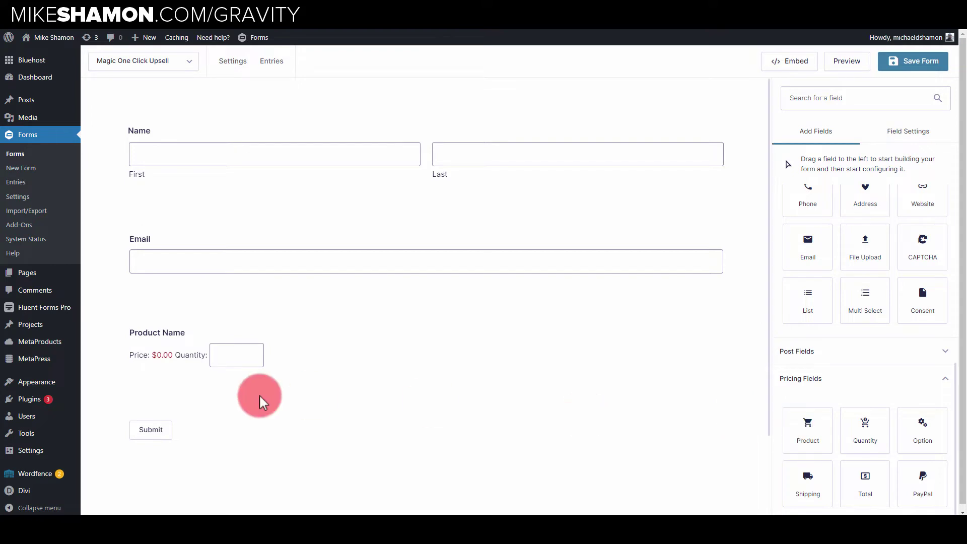
- Label the product field 'Product #1 Main Product', disable its quantity field and set price $97.00
{"action": "left_click", "coordinate": [151, 346]}
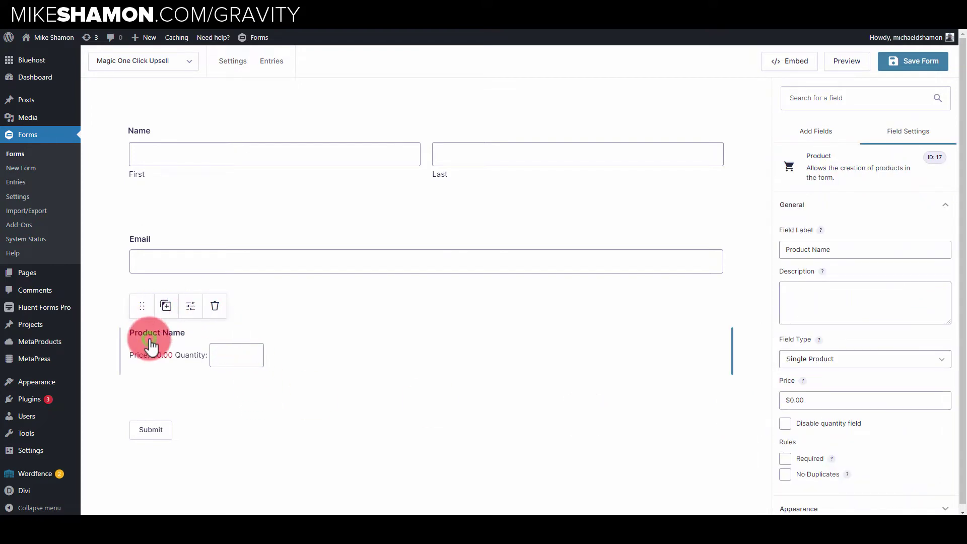
{"action": "left_click_drag", "start_coordinate": [844, 249], "coordinate": [812, 251]}
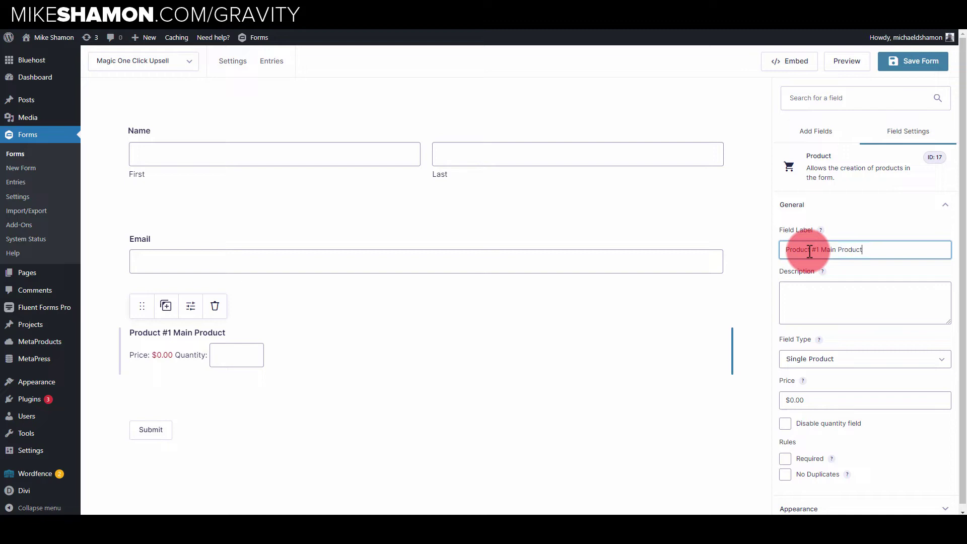
{"action": "left_click", "coordinate": [814, 424]}
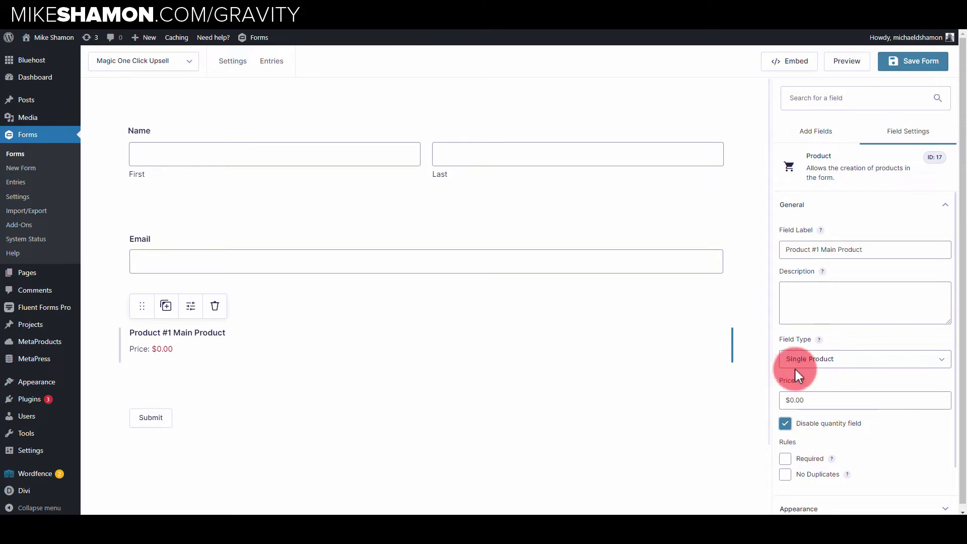
{"action": "triple_click", "coordinate": [793, 400]}
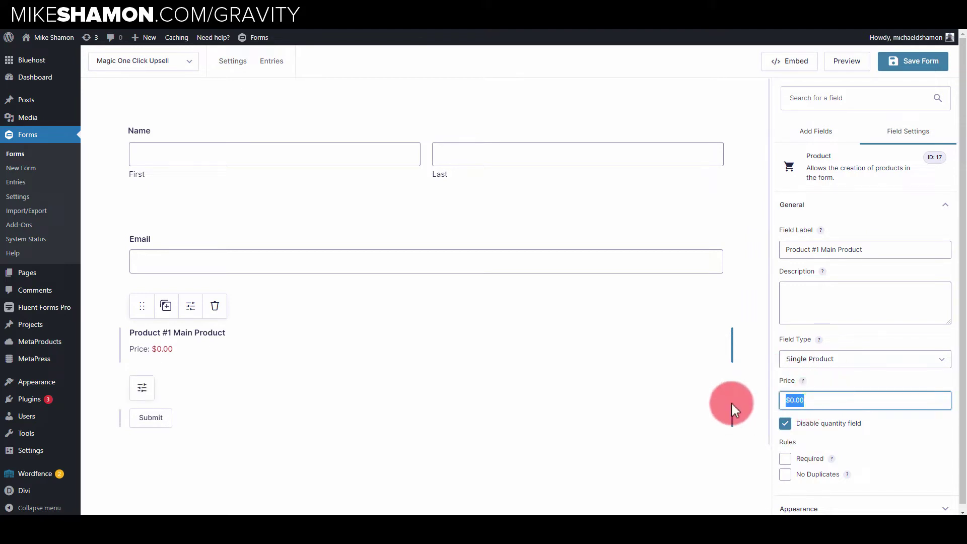
{"action": "type", "text": "97"}
{"action": "left_click", "coordinate": [890, 428]}
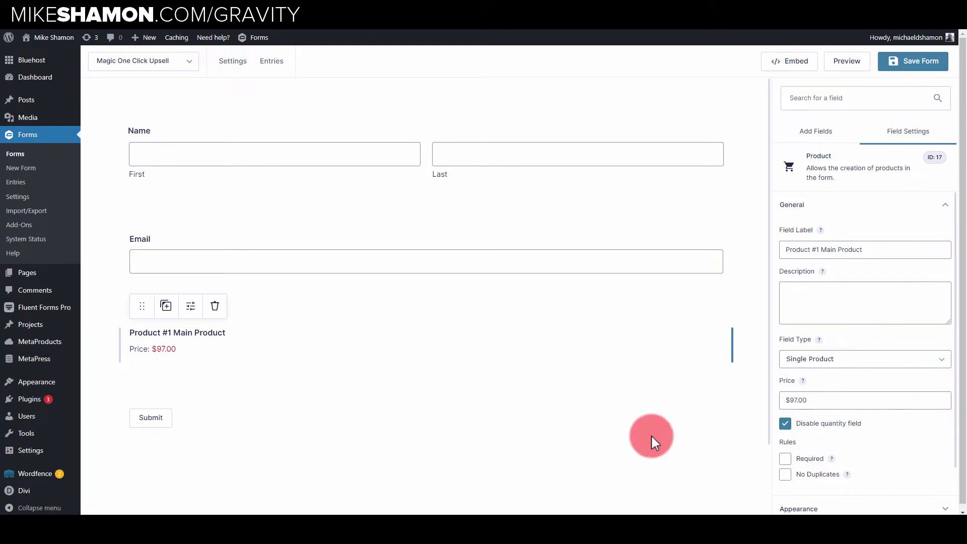
- Duplicate the main product field and relabel the copy 'Product #2 One Time Offer'
{"action": "left_click", "coordinate": [165, 306]}
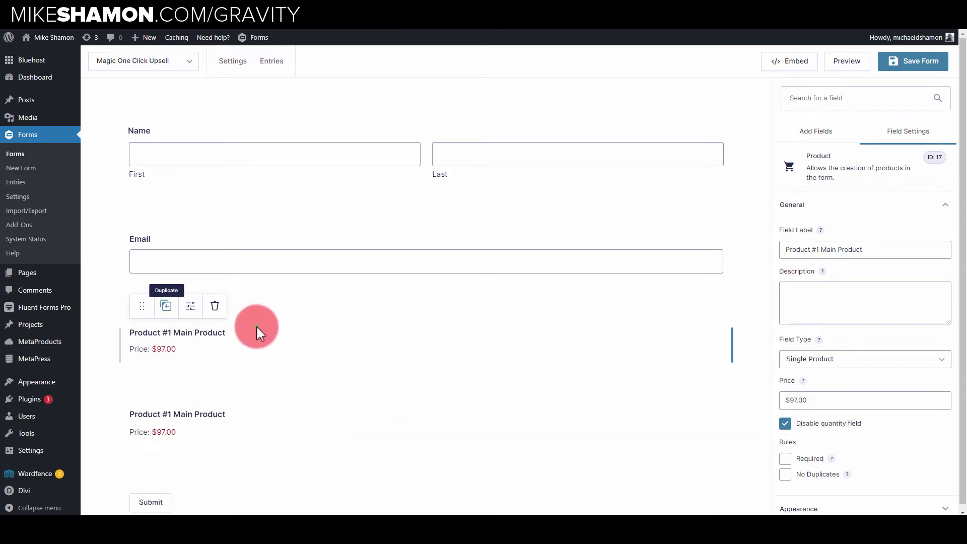
{"action": "double_click", "coordinate": [819, 249]}
{"action": "type", "text": "2"}
{"action": "left_click_drag", "start_coordinate": [863, 250], "coordinate": [820, 247]}
{"action": "type", "text": "One Time"}
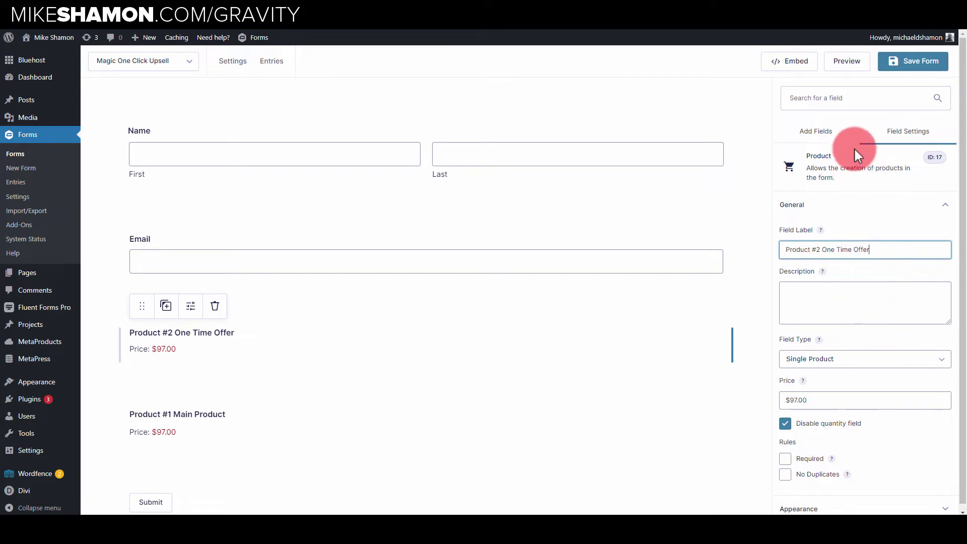
- Place a Total field under Product #1 Main Product and a PayPal payment field above Submit
{"action": "left_click", "coordinate": [811, 134]}
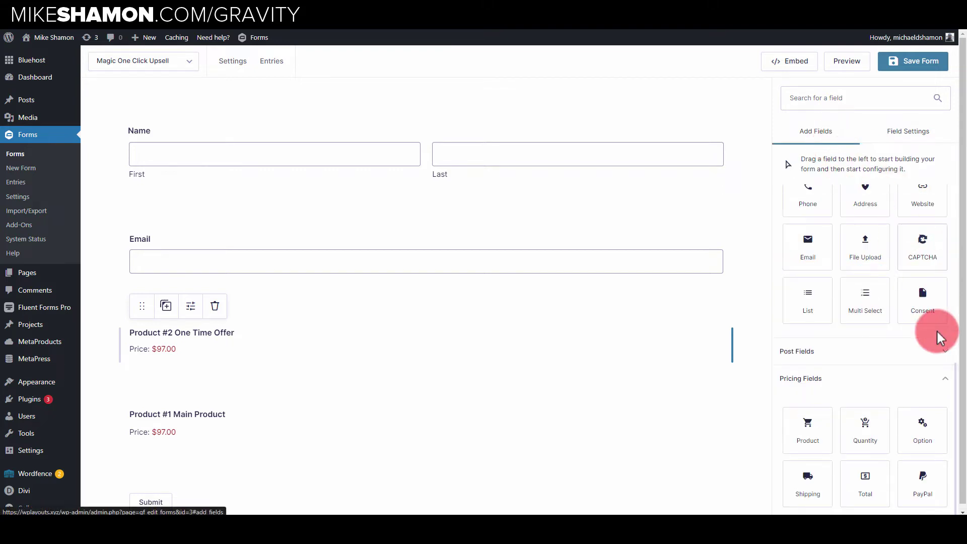
{"action": "scroll", "coordinate": [881, 380], "scroll_direction": "down", "scroll_amount": 1}
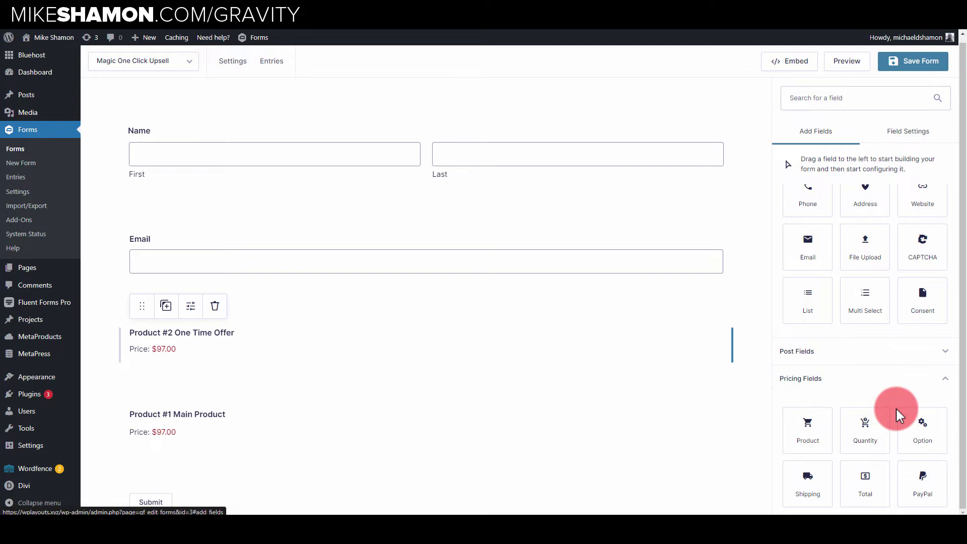
{"action": "left_click_drag", "start_coordinate": [867, 492], "coordinate": [189, 471]}
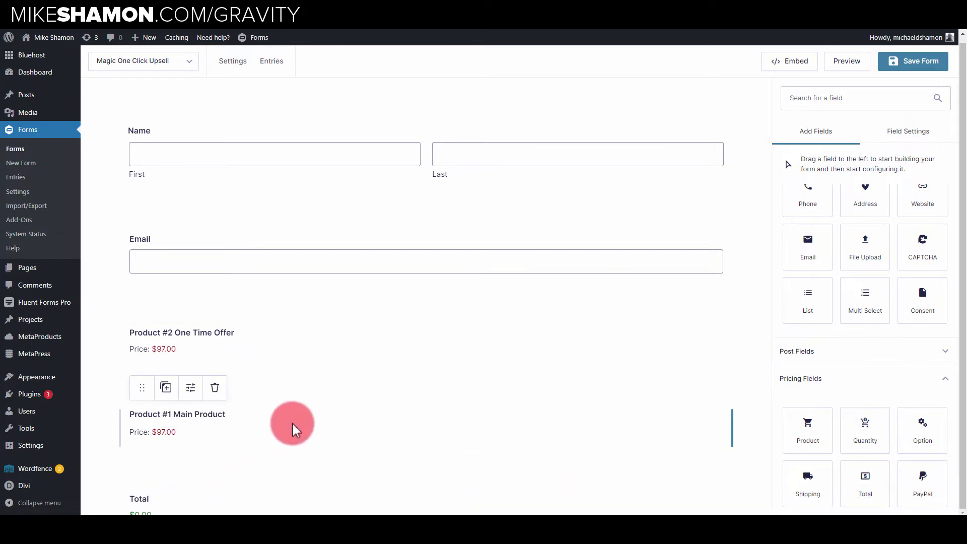
{"action": "scroll", "coordinate": [291, 421], "scroll_direction": "down", "scroll_amount": 3}
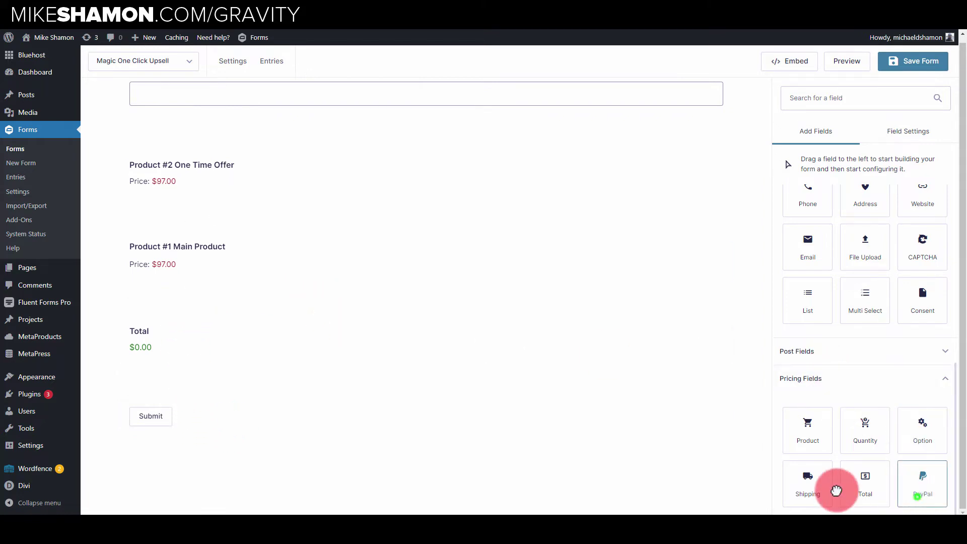
{"action": "left_click_drag", "start_coordinate": [835, 490], "coordinate": [157, 385]}
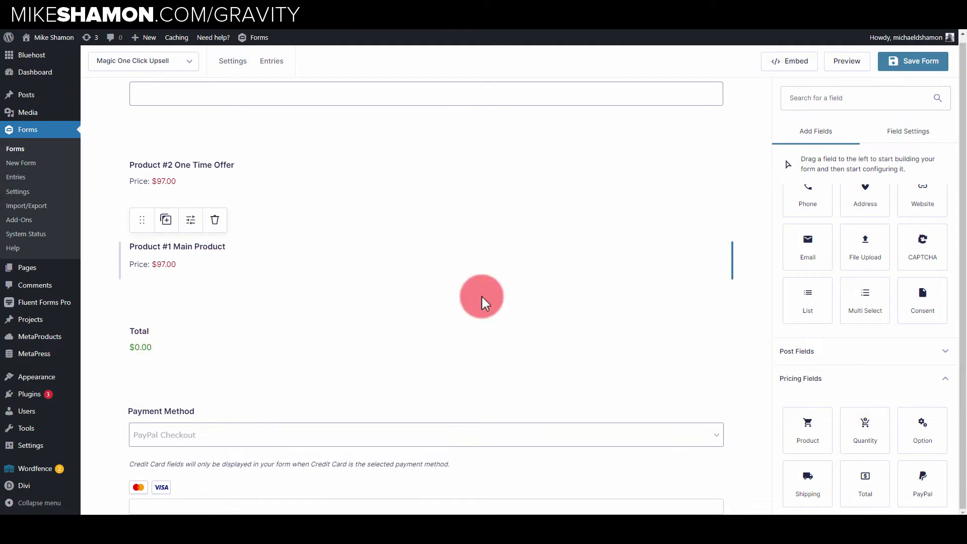
{"action": "scroll", "coordinate": [890, 324], "scroll_direction": "up", "scroll_amount": 5}
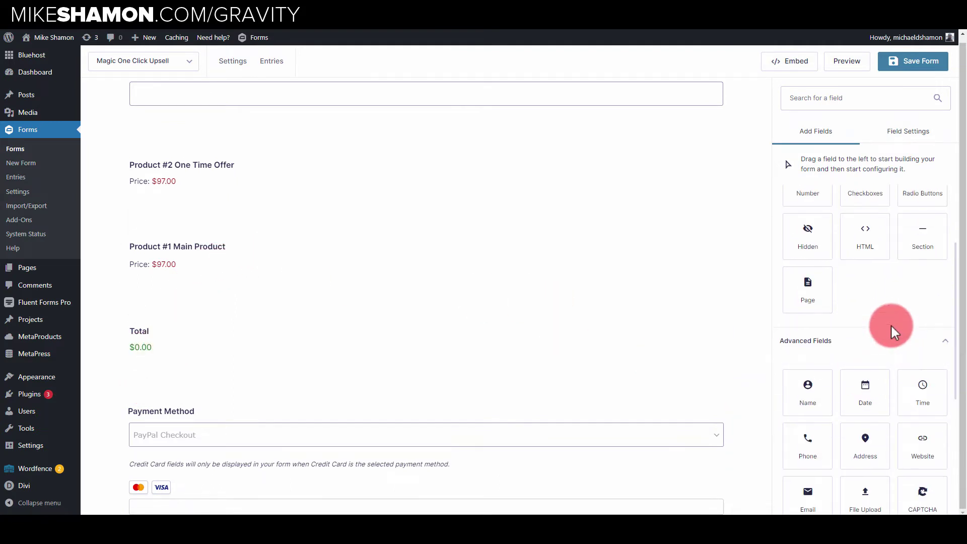
{"action": "scroll", "coordinate": [890, 324], "scroll_direction": "up", "scroll_amount": 3}
- Drop a Checkboxes field above Payment Method and start relabelling it 'Yes I Want the One Time Offer'
{"action": "left_click_drag", "start_coordinate": [866, 302], "coordinate": [136, 385]}
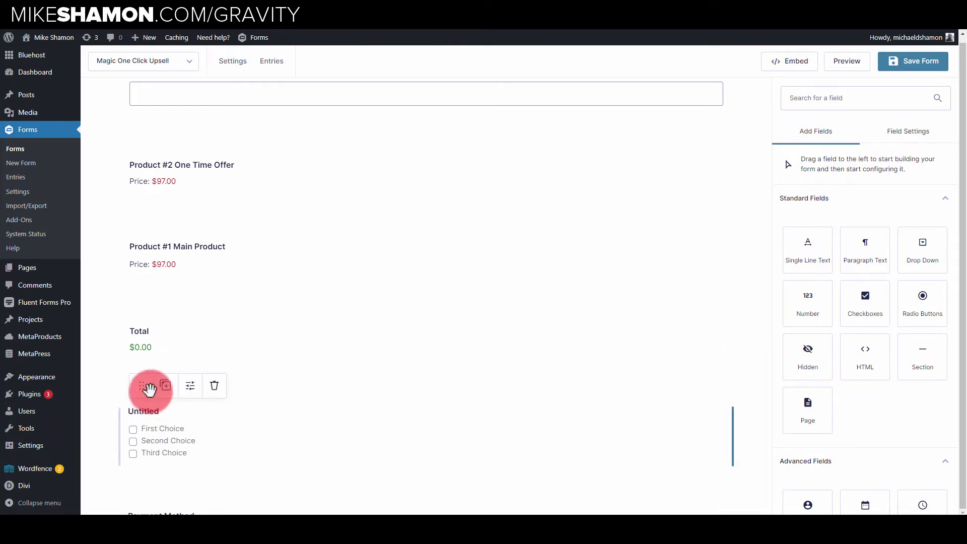
{"action": "triple_click", "coordinate": [841, 249]}
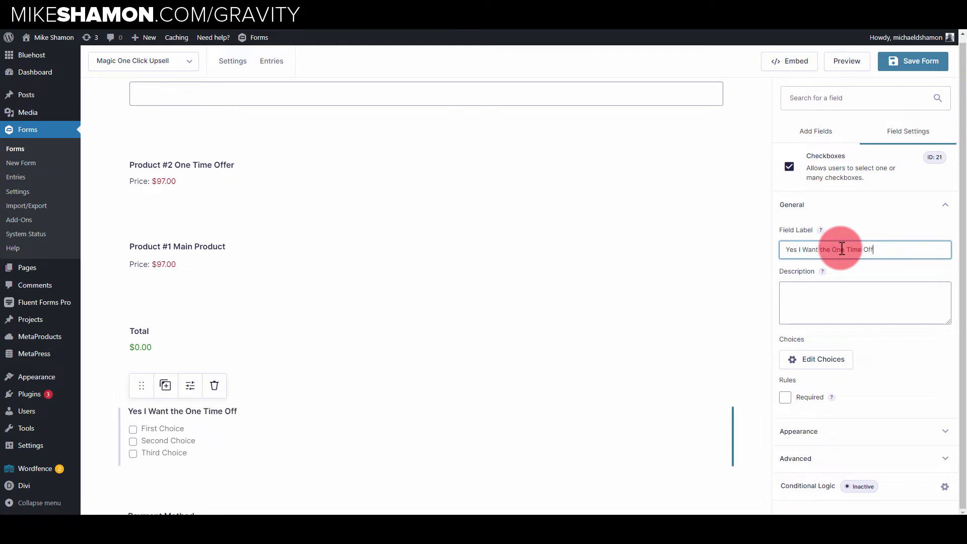
- Delete the Third and Second Choice options so only First Choice remains
{"action": "left_click", "coordinate": [833, 365]}
{"action": "left_click", "coordinate": [753, 206]}
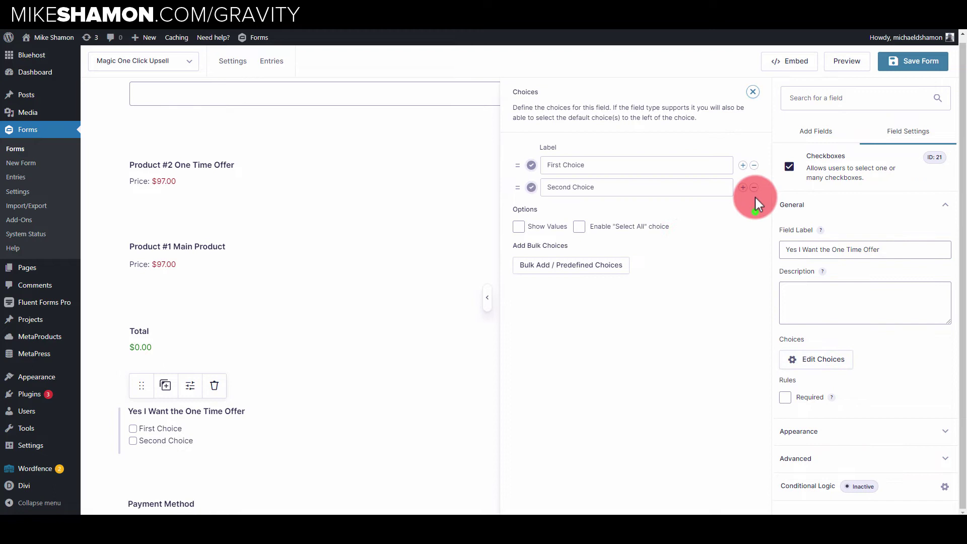
{"action": "left_click", "coordinate": [752, 187]}
{"action": "triple_click", "coordinate": [607, 169]}
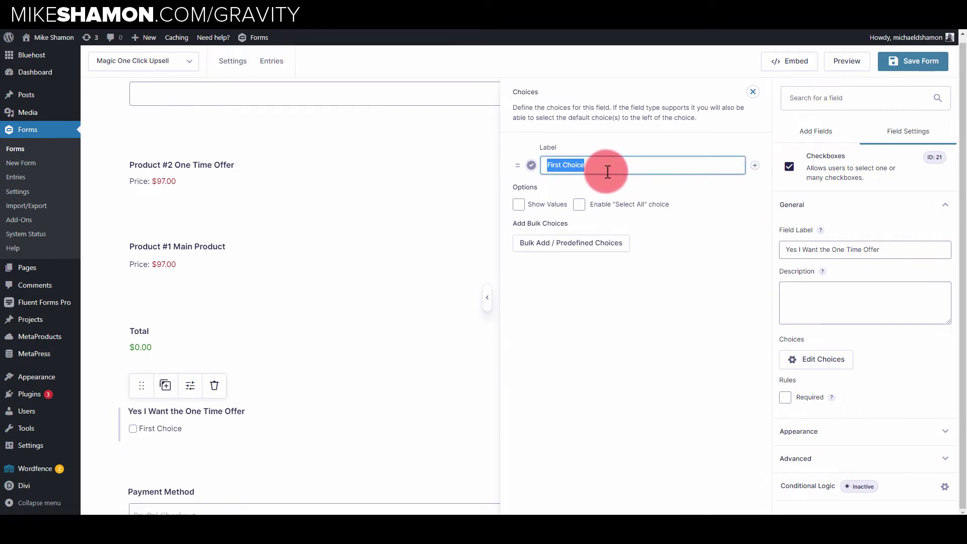
{"action": "left_click", "coordinate": [607, 171]}
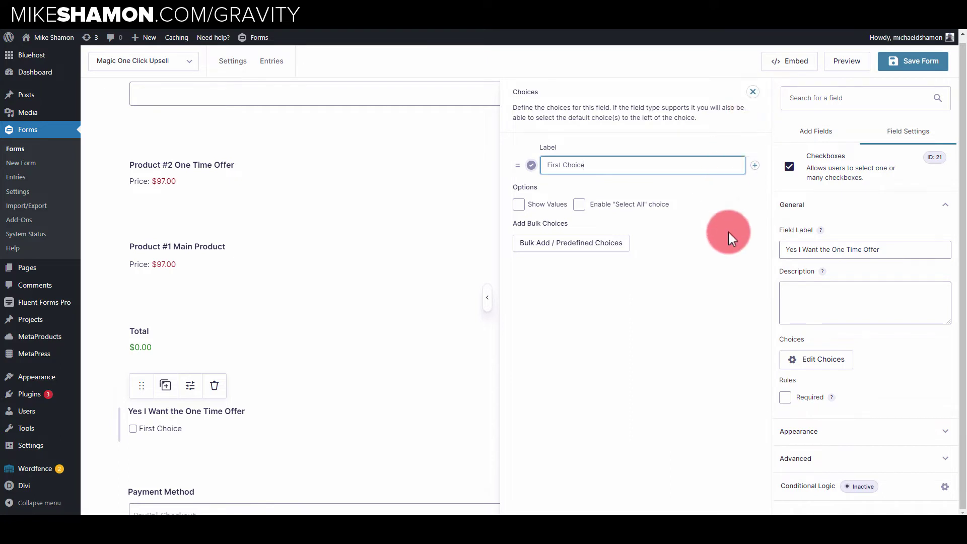
{"action": "left_click", "coordinate": [736, 248]}
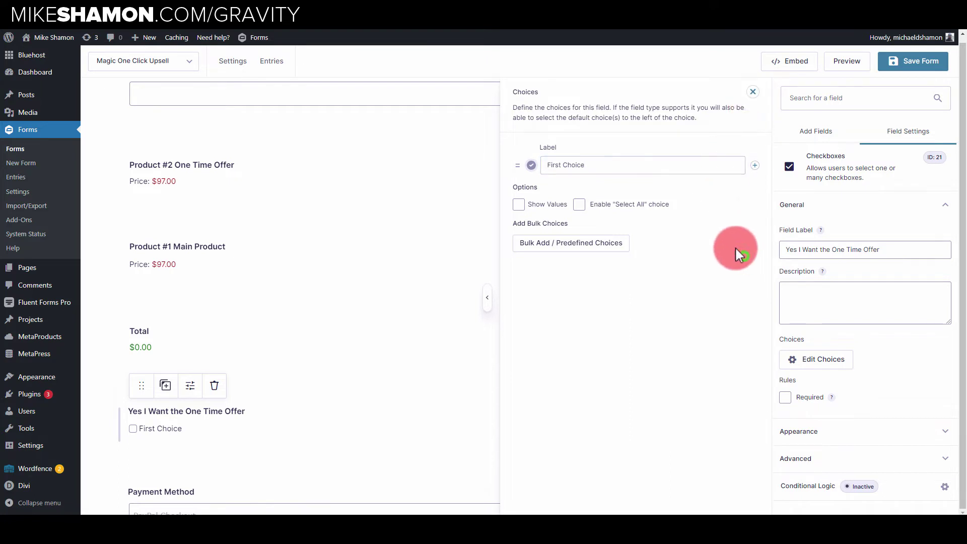
- Close the Choices panel and save the Magic One Click Upsell form
{"action": "left_click", "coordinate": [752, 91]}
{"action": "scroll", "coordinate": [408, 363], "scroll_direction": "down", "scroll_amount": 3}
{"action": "scroll", "coordinate": [402, 377], "scroll_direction": "up", "scroll_amount": 5}
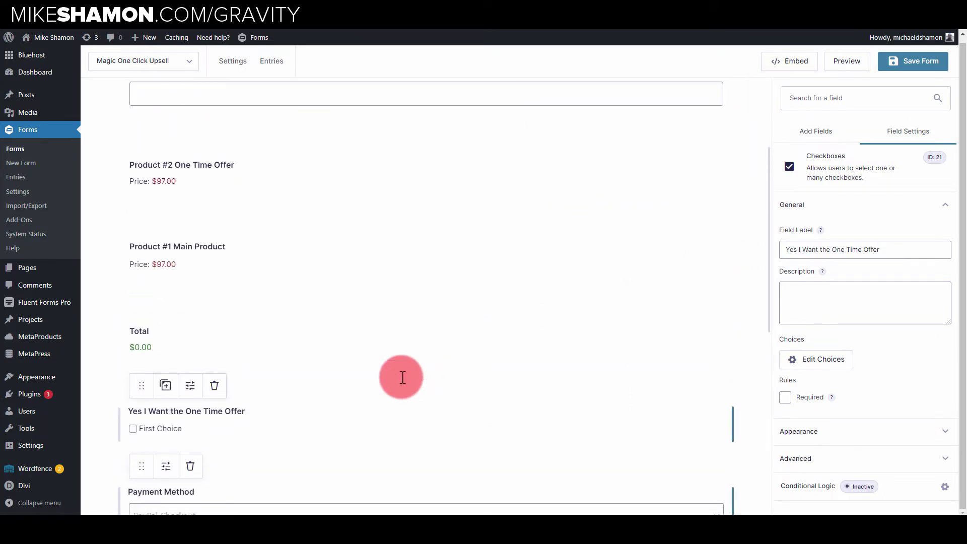
{"action": "left_click", "coordinate": [931, 61]}
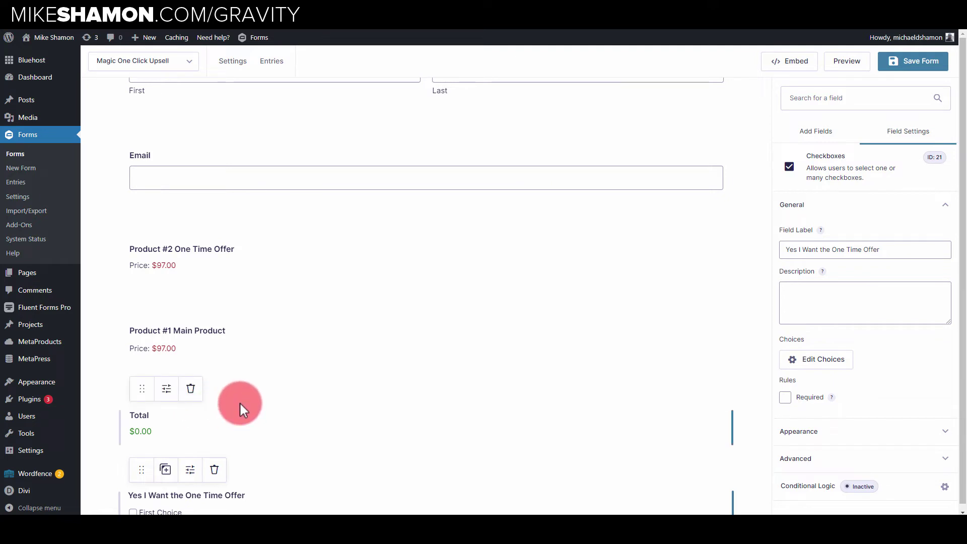
{"action": "scroll", "coordinate": [266, 401], "scroll_direction": "down", "scroll_amount": 2}
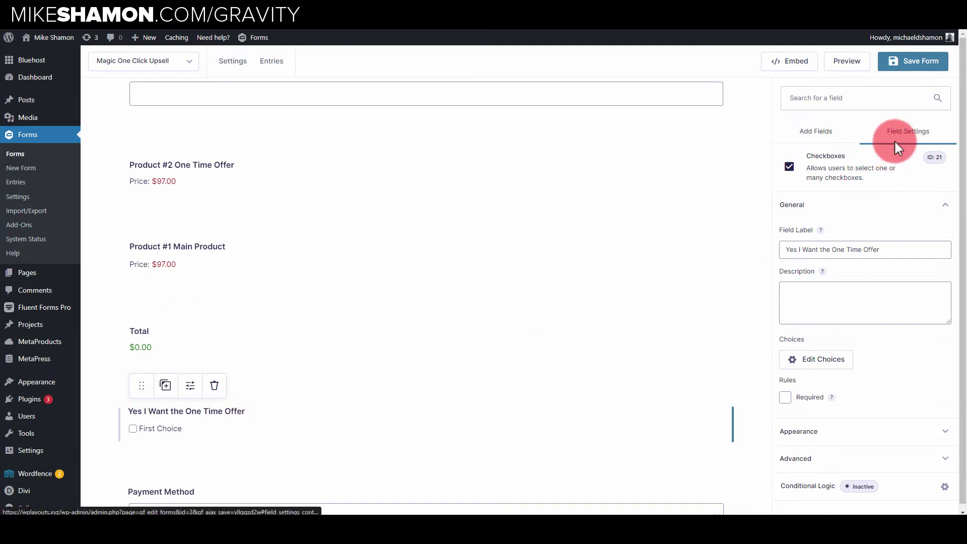
- Give the offer checkbox the rule 'show if Email contains @' and save the form
{"action": "left_click", "coordinate": [817, 496]}
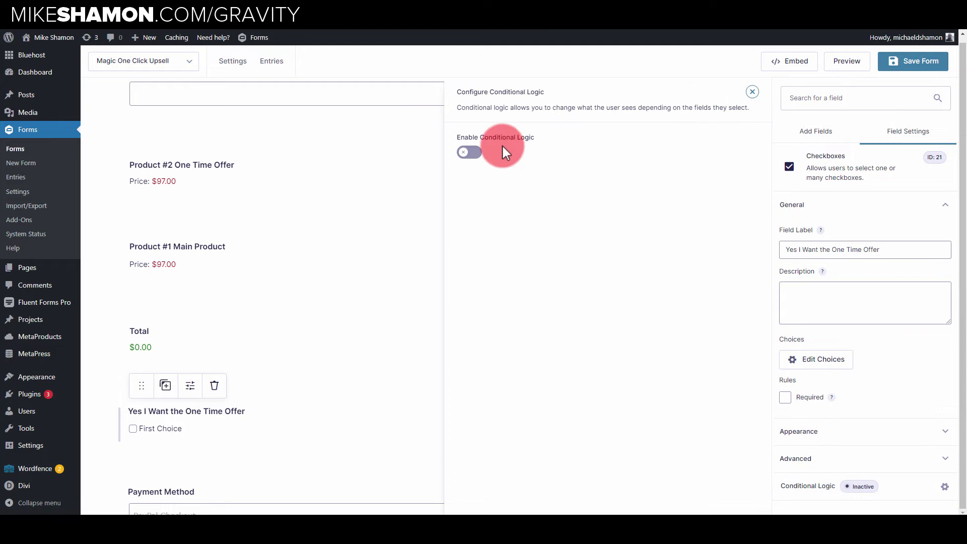
{"action": "left_click", "coordinate": [469, 153]}
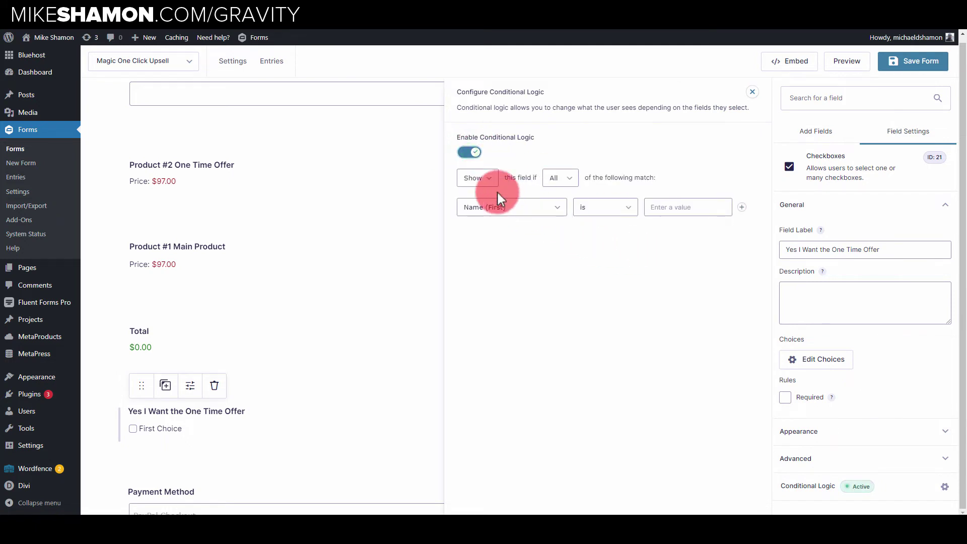
{"action": "left_click", "coordinate": [558, 208]}
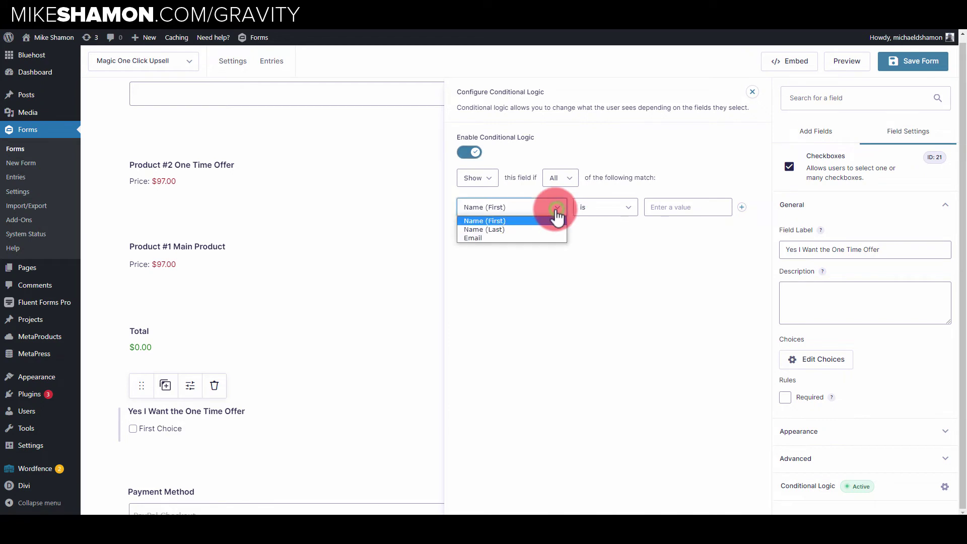
{"action": "left_click", "coordinate": [510, 237]}
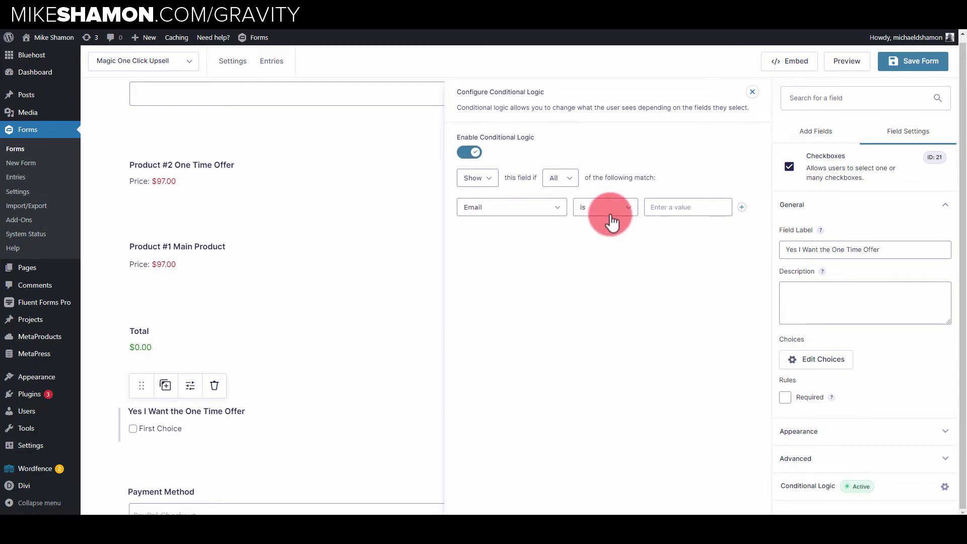
{"action": "left_click", "coordinate": [611, 222]}
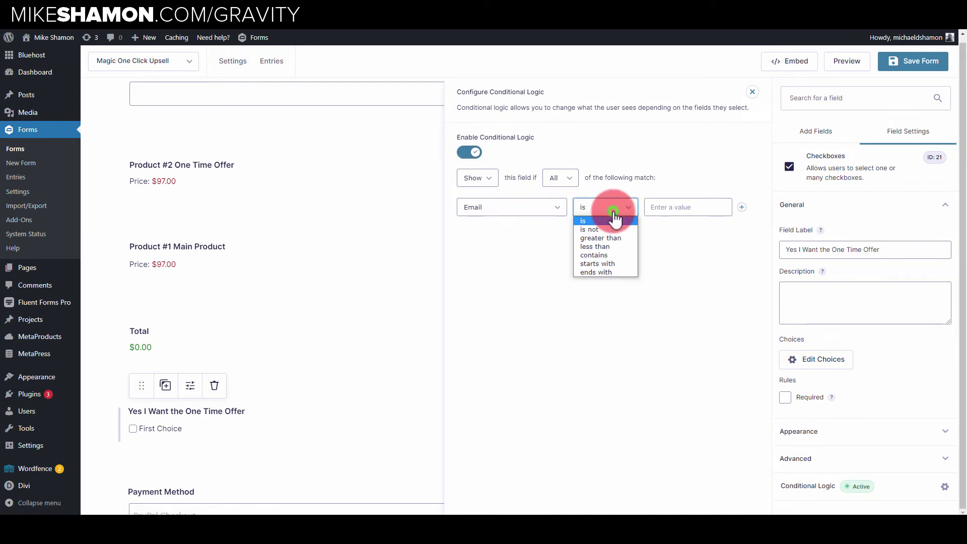
{"action": "left_click", "coordinate": [608, 254]}
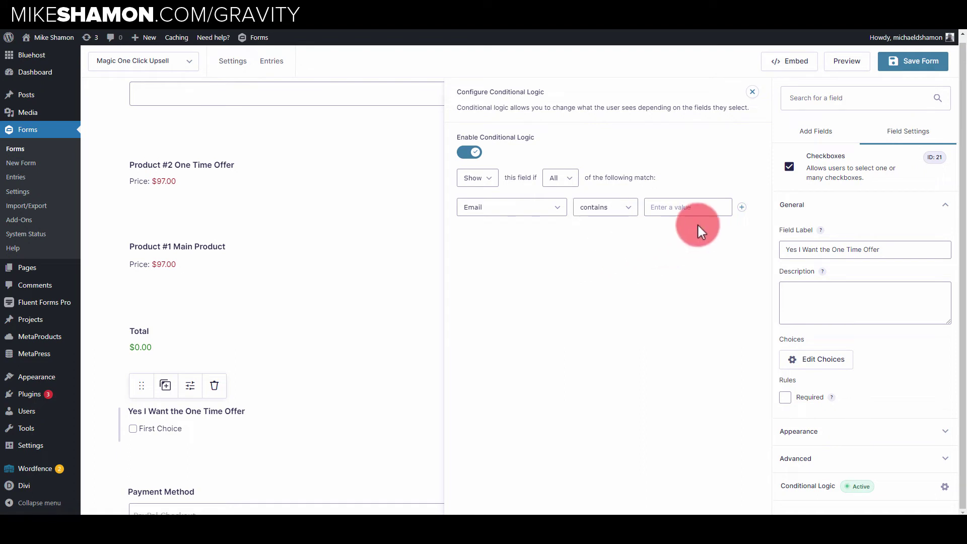
{"action": "left_click", "coordinate": [694, 208]}
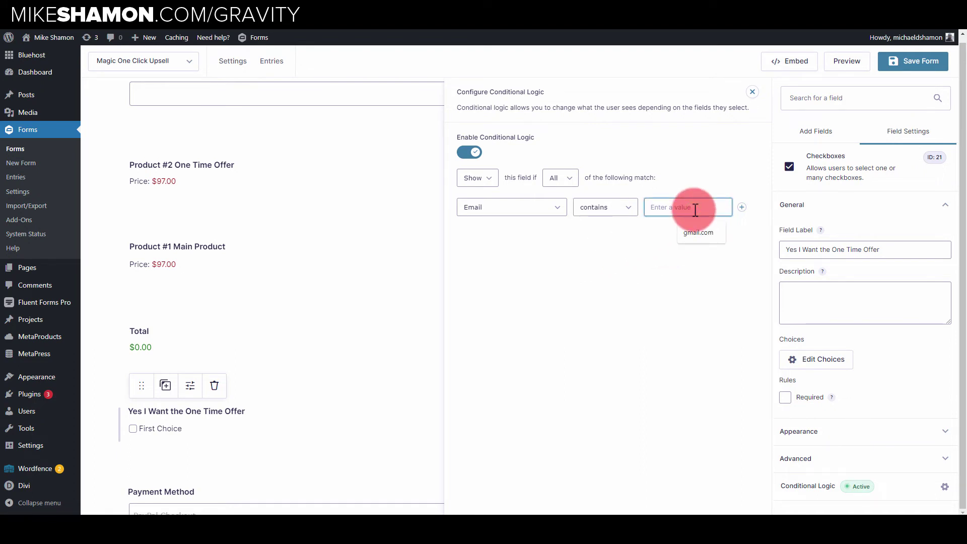
{"action": "type", "text": "@"}
{"action": "left_click", "coordinate": [755, 198]}
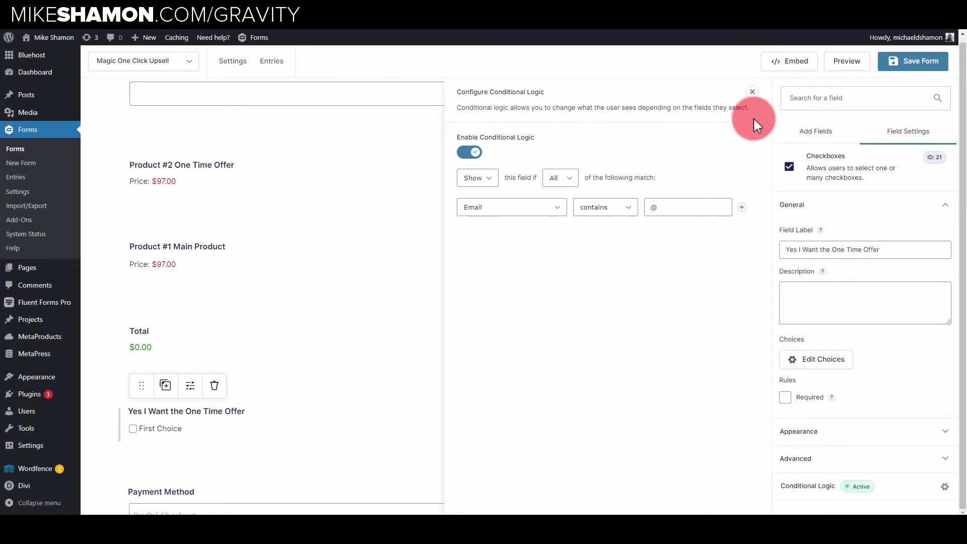
{"action": "left_click", "coordinate": [914, 63]}
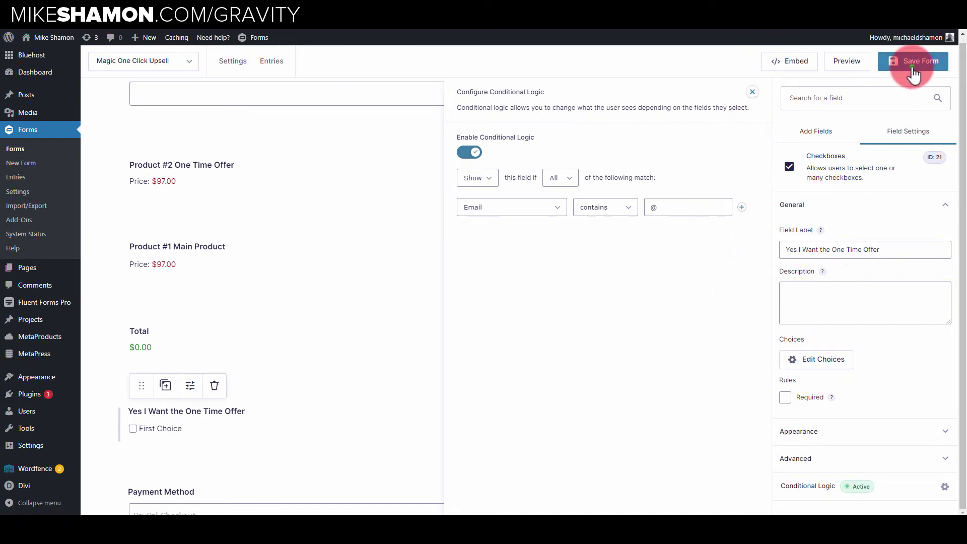
- Close the checkbox's conditional logic panel and select the Product #2 One Time Offer field
{"action": "left_click", "coordinate": [754, 95]}
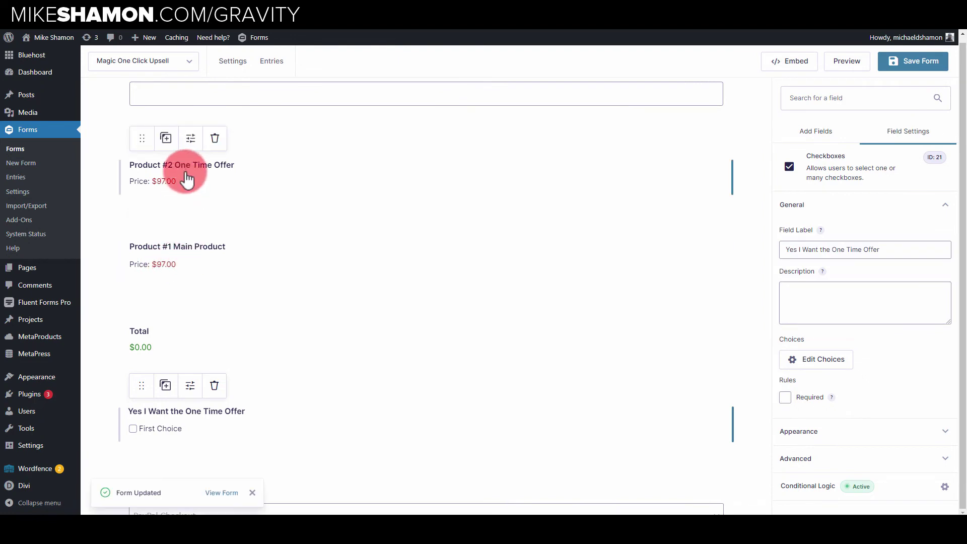
{"action": "left_click", "coordinate": [210, 175]}
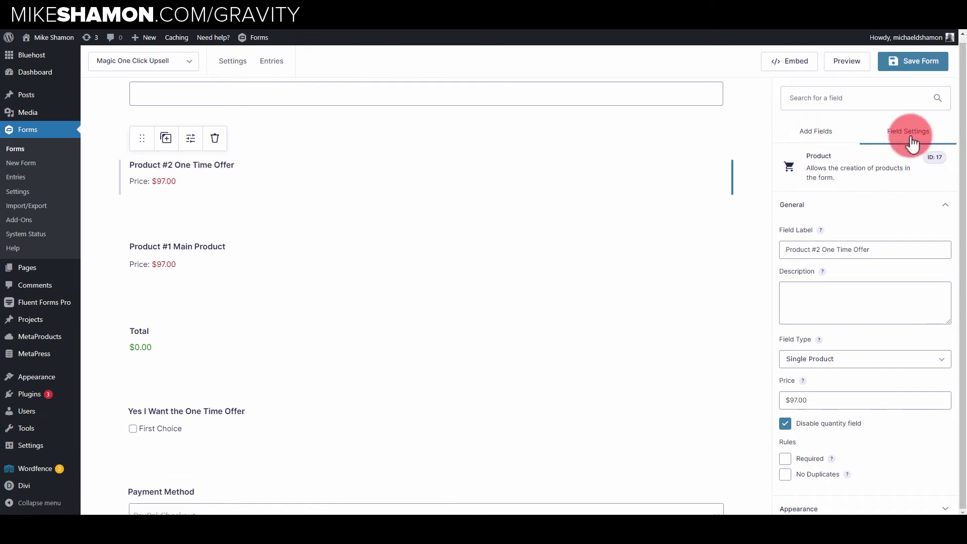
{"action": "scroll", "coordinate": [914, 256], "scroll_direction": "down", "scroll_amount": 2}
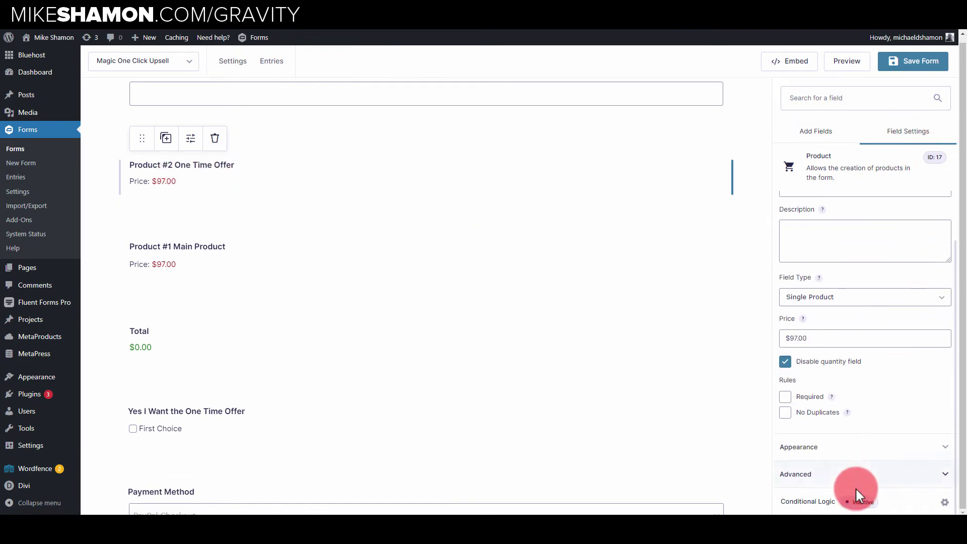
- Show Product #2 only if 'Yes I Want the One Time Offer' is First Choice, then save
{"action": "left_click", "coordinate": [822, 502]}
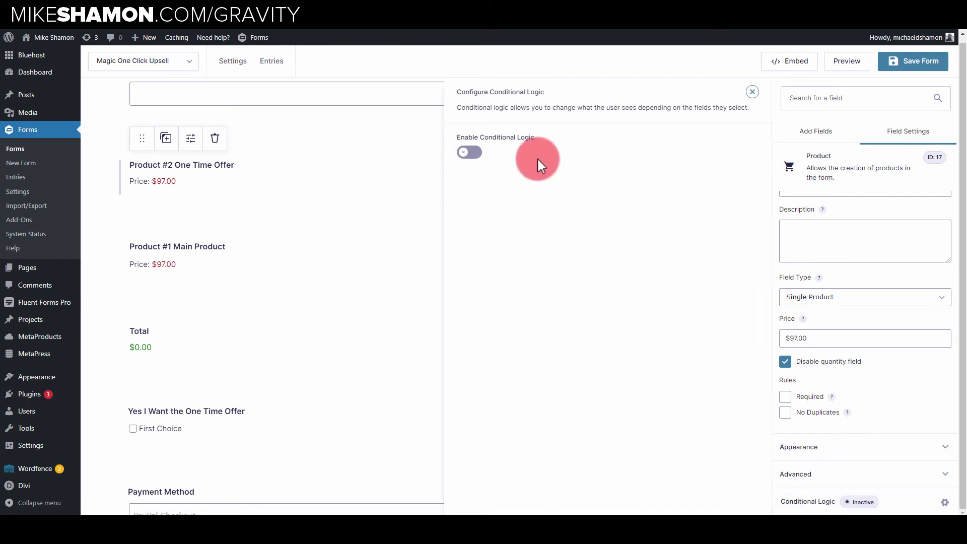
{"action": "left_click", "coordinate": [470, 153]}
{"action": "left_click", "coordinate": [481, 187]}
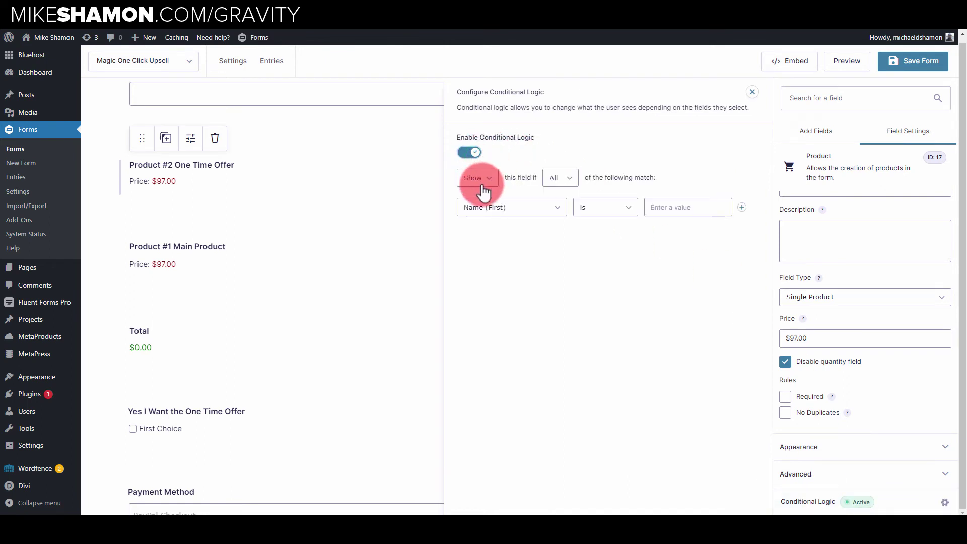
{"action": "left_click", "coordinate": [534, 210]}
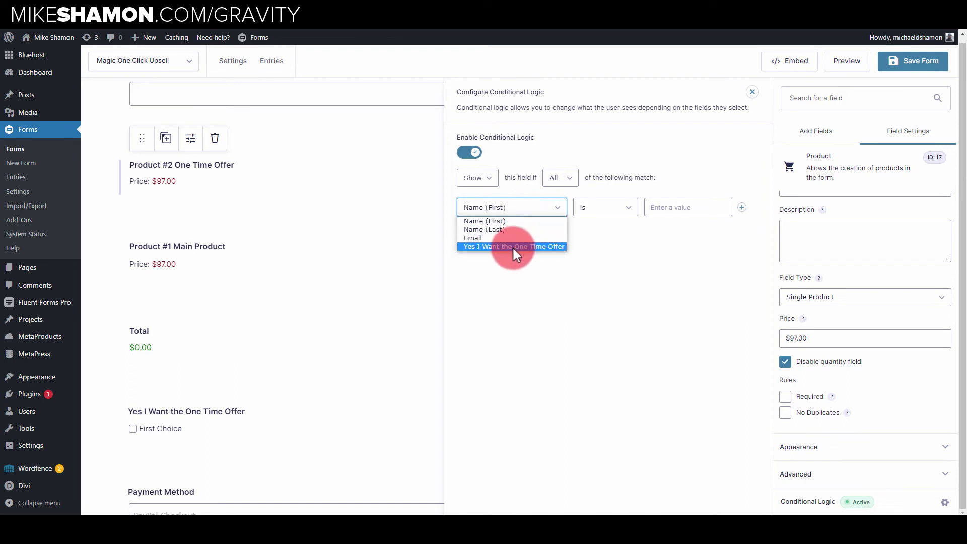
{"action": "left_click", "coordinate": [503, 246]}
{"action": "left_click", "coordinate": [668, 212]}
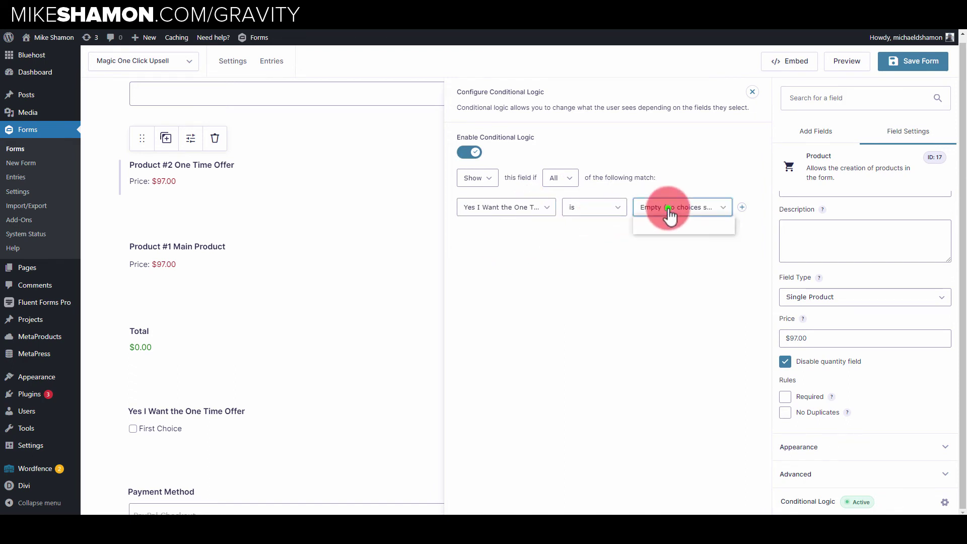
{"action": "left_click", "coordinate": [664, 228]}
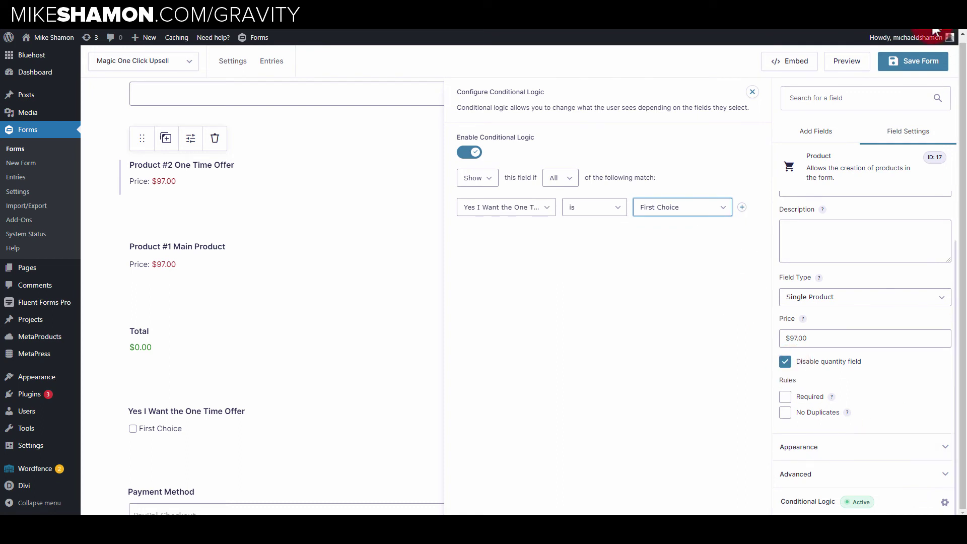
{"action": "left_click", "coordinate": [915, 61]}
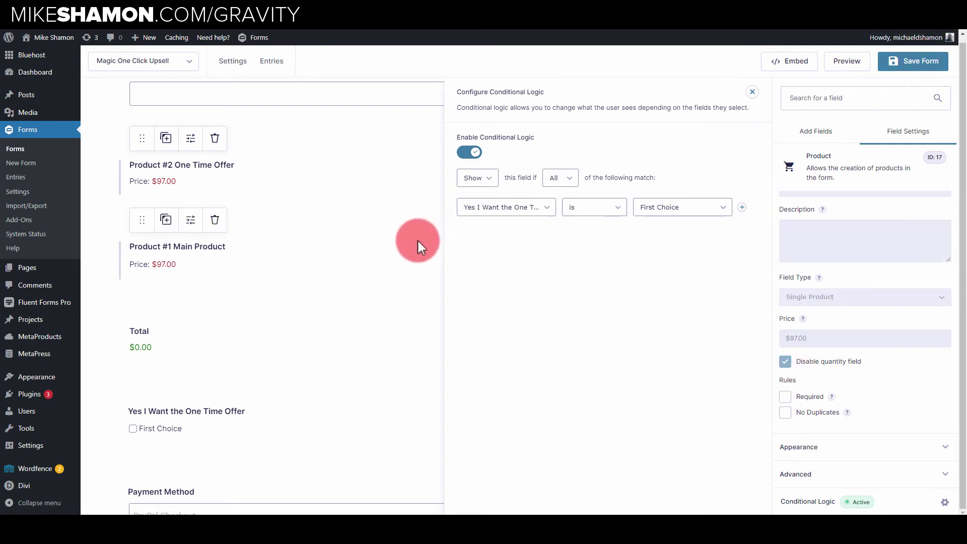
- Close the conditional logic panel and select the Total field
{"action": "left_click", "coordinate": [752, 94]}
{"action": "left_click", "coordinate": [752, 91]}
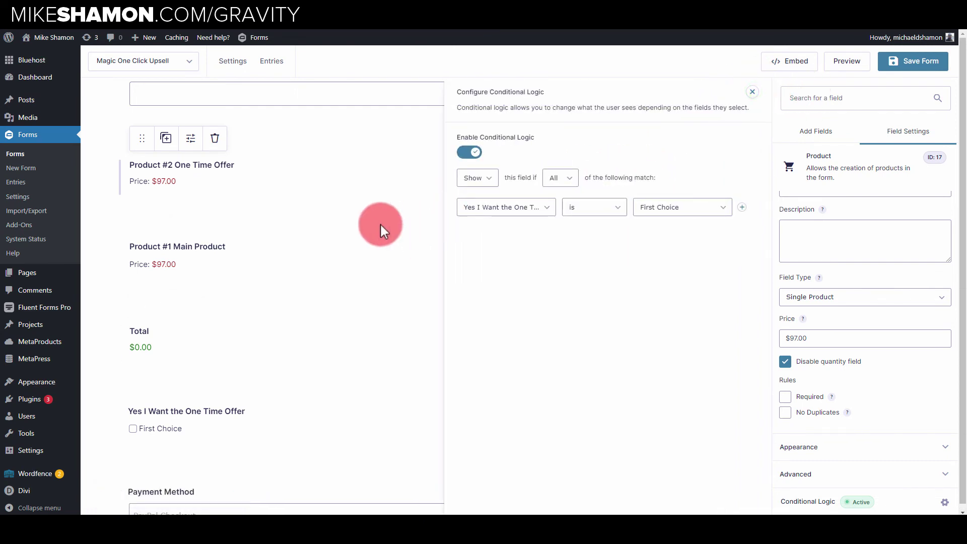
{"action": "left_click", "coordinate": [402, 409]}
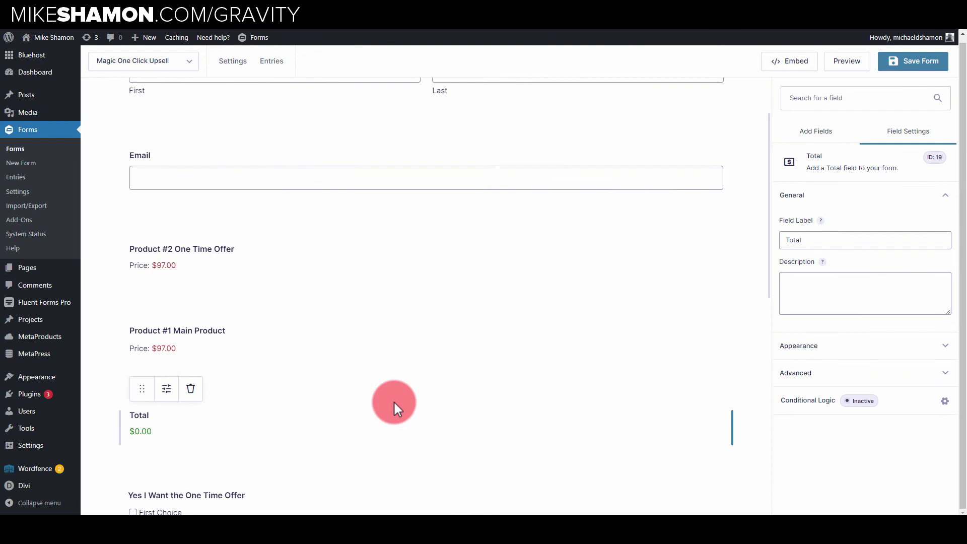
{"action": "scroll", "coordinate": [397, 392], "scroll_direction": "up", "scroll_amount": 2}
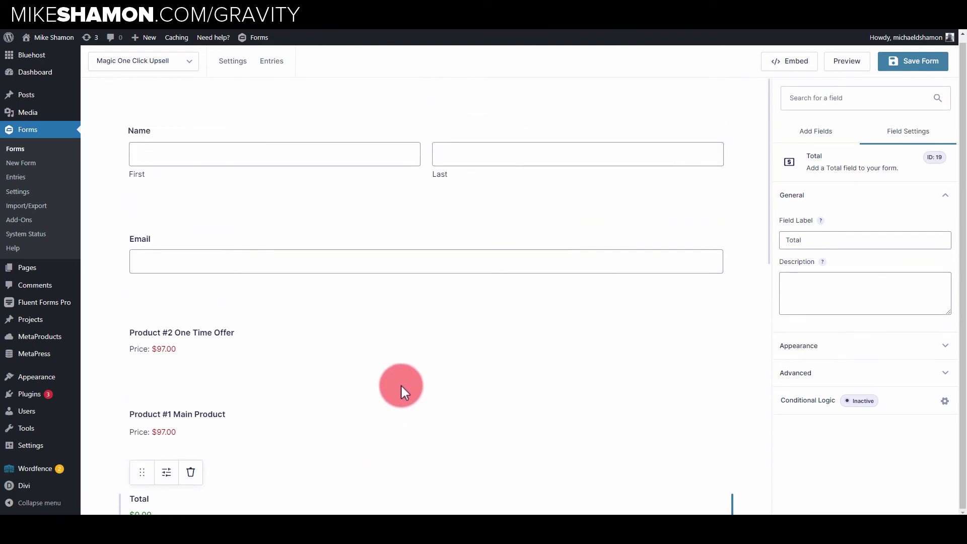
- Copy the form's embed shortcode from the Embed panel
{"action": "left_click", "coordinate": [798, 61]}
{"action": "left_click", "coordinate": [759, 93]}
{"action": "left_click", "coordinate": [584, 398]}
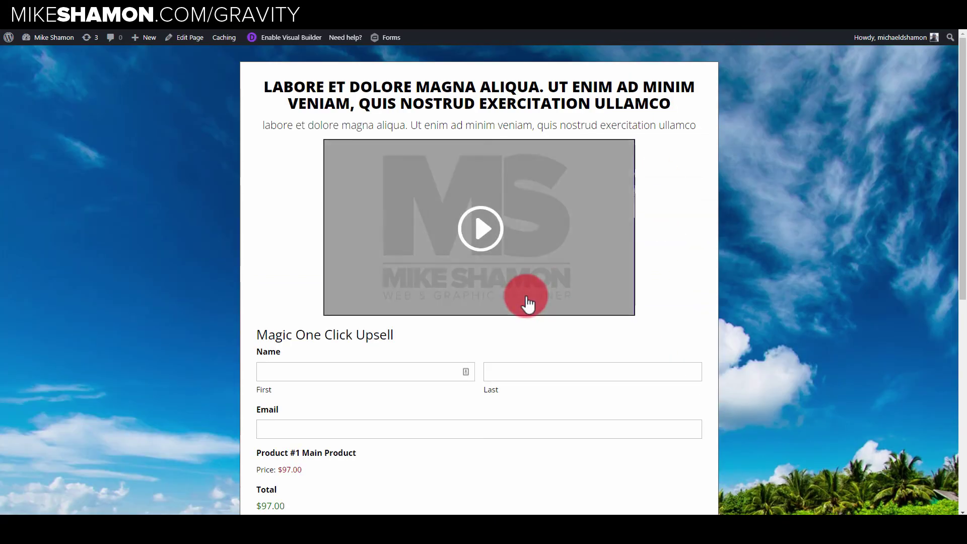
- Autofill the name and email fields and add the missing @ to the email address
{"action": "scroll", "coordinate": [442, 319], "scroll_direction": "down", "scroll_amount": 3}
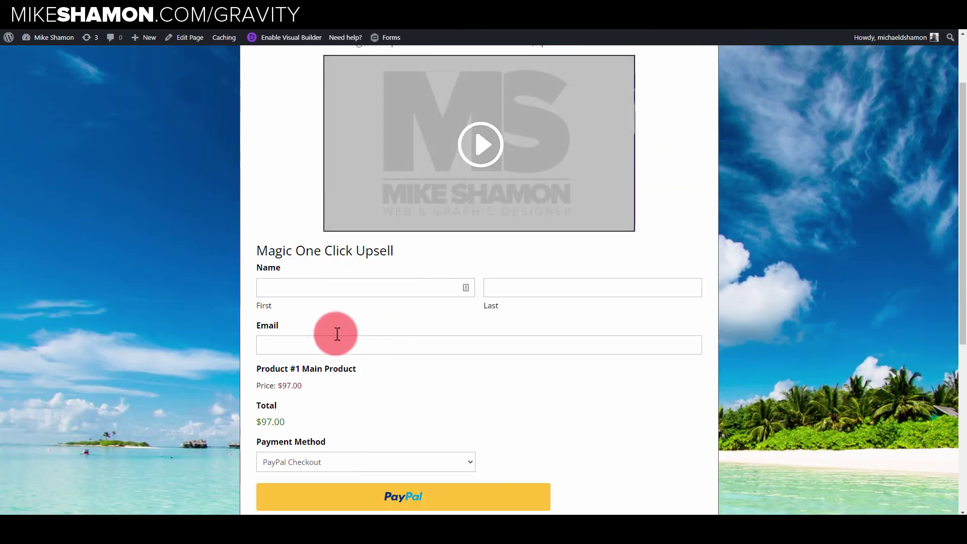
{"action": "scroll", "coordinate": [337, 335], "scroll_direction": "down", "scroll_amount": 2}
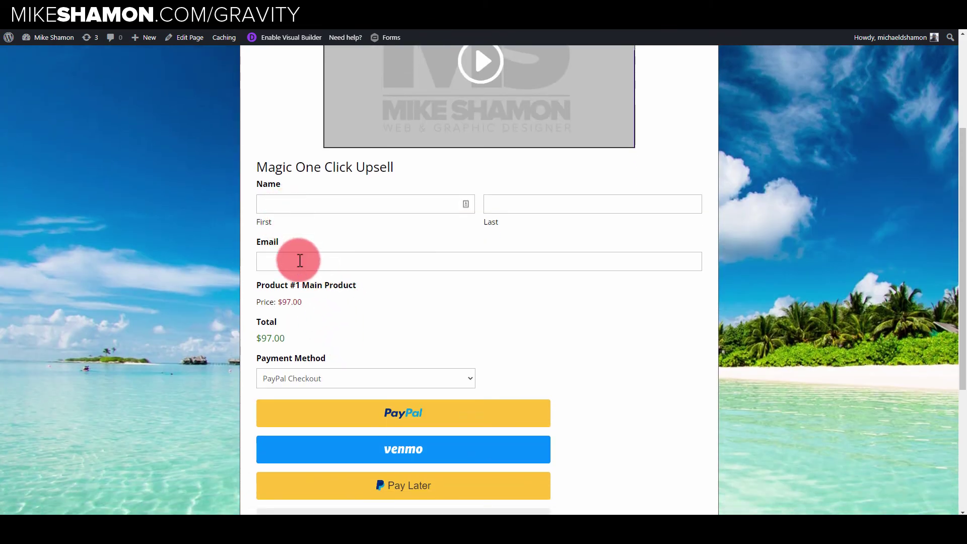
{"action": "left_click", "coordinate": [287, 203]}
{"action": "left_click", "coordinate": [339, 236]}
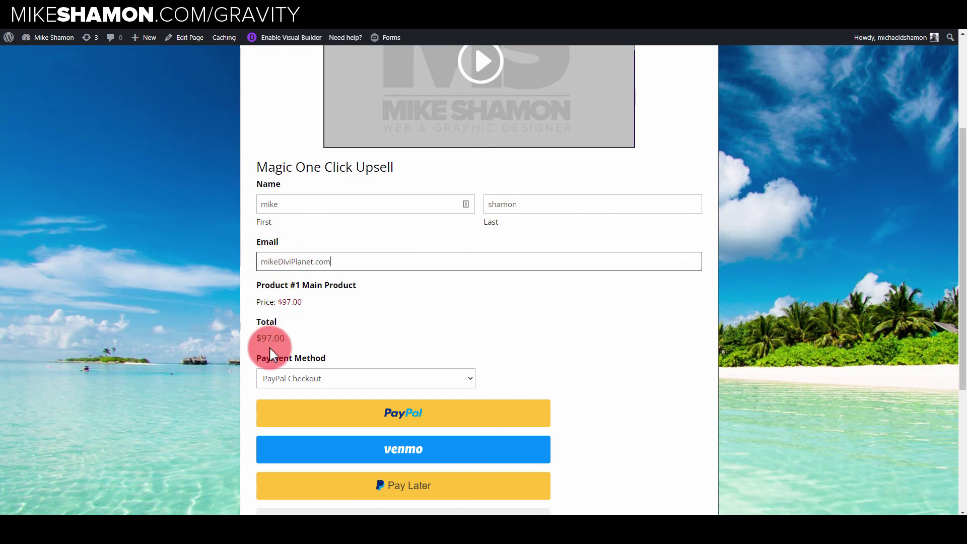
{"action": "left_click", "coordinate": [277, 261]}
{"action": "type", "text": "@"}
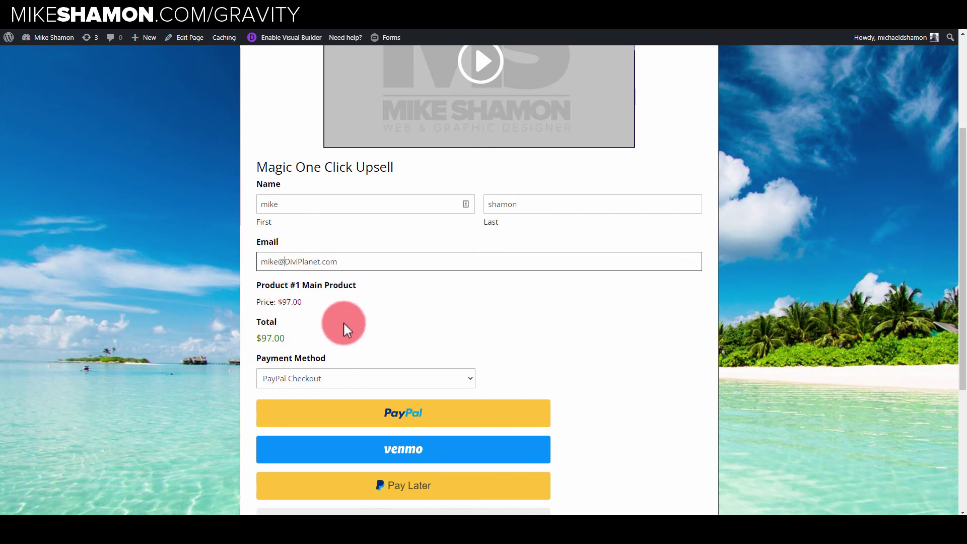
{"action": "left_click", "coordinate": [343, 328]}
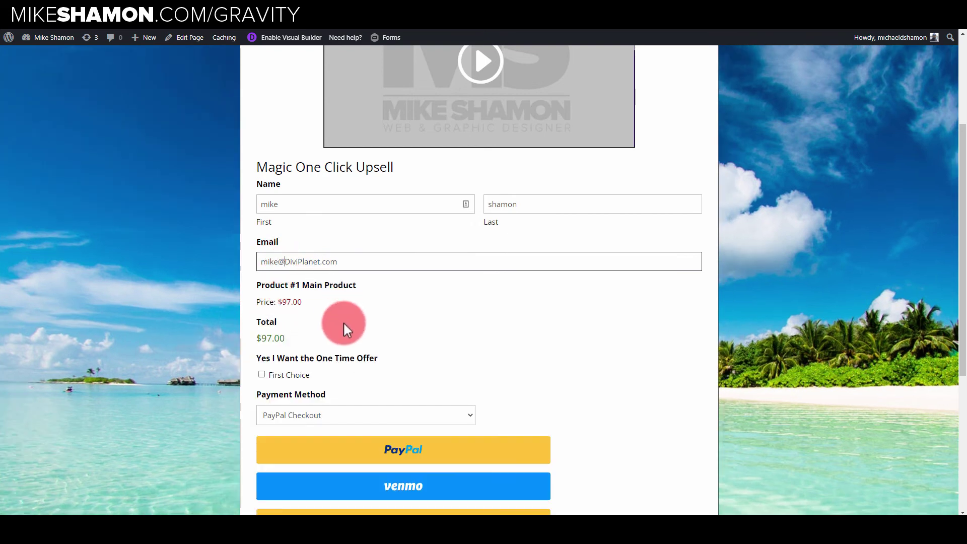
- Tick First Choice under the one-time offer and check the total reaches $194.00
{"action": "left_click", "coordinate": [261, 374]}
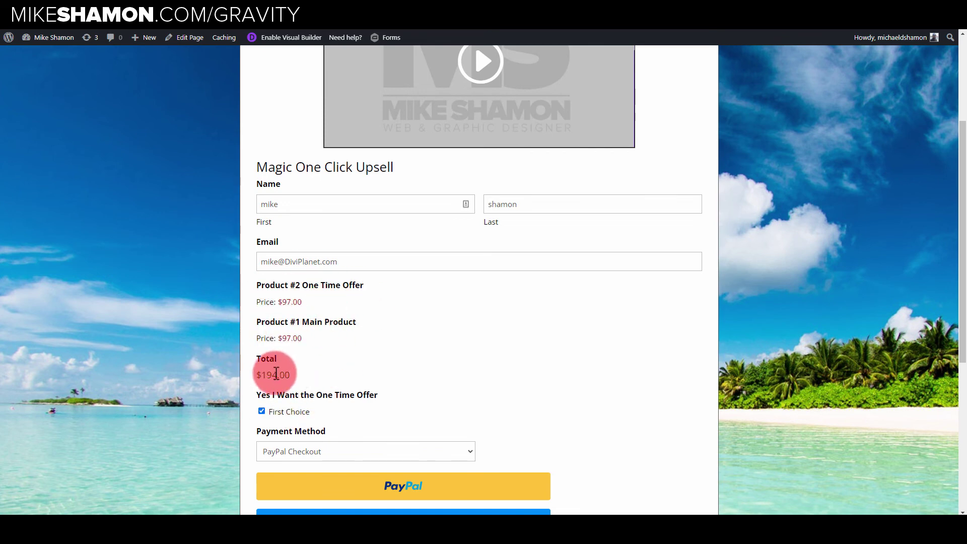
{"action": "scroll", "coordinate": [287, 371], "scroll_direction": "down", "scroll_amount": 2}
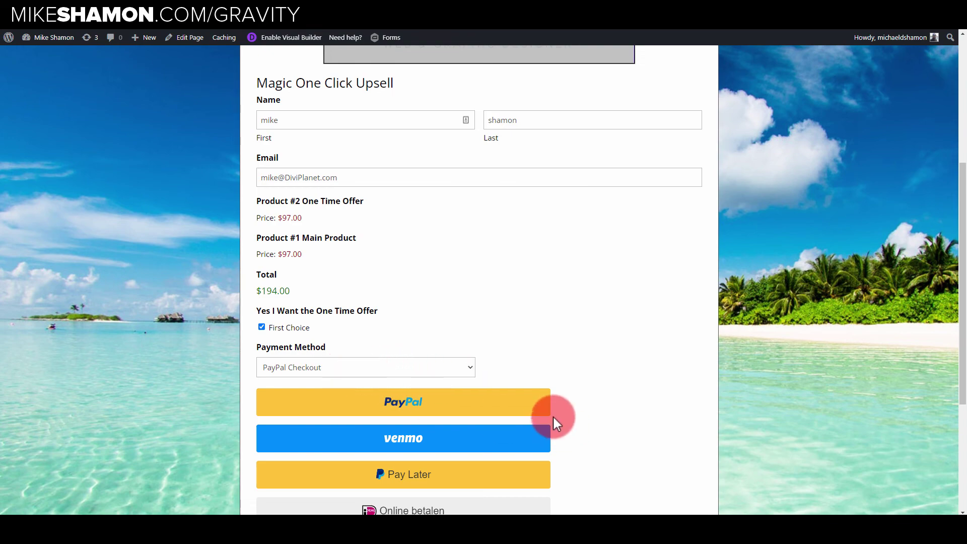
{"action": "scroll", "coordinate": [551, 420], "scroll_direction": "down", "scroll_amount": 4}
{"action": "scroll", "coordinate": [548, 423], "scroll_direction": "up", "scroll_amount": 5}
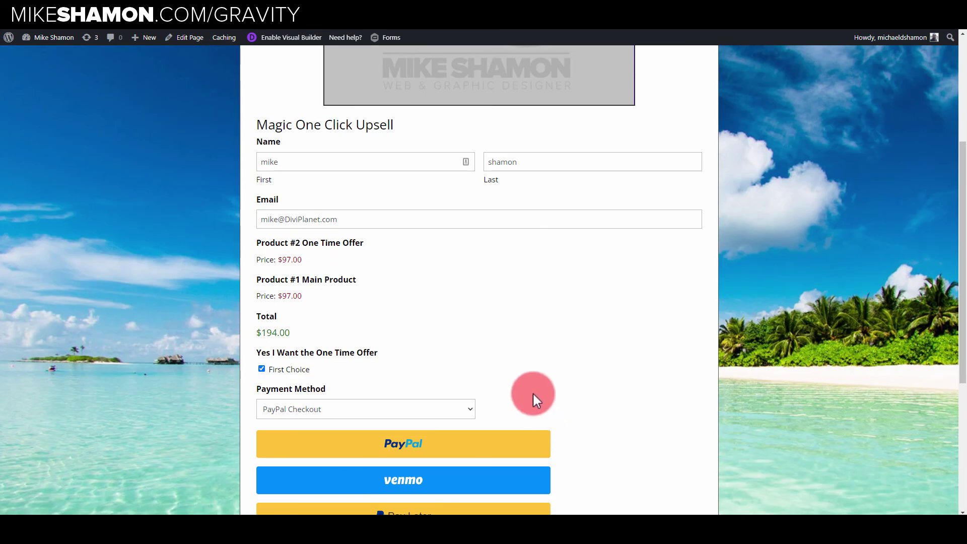
{"action": "scroll", "coordinate": [528, 382], "scroll_direction": "up", "scroll_amount": 2}
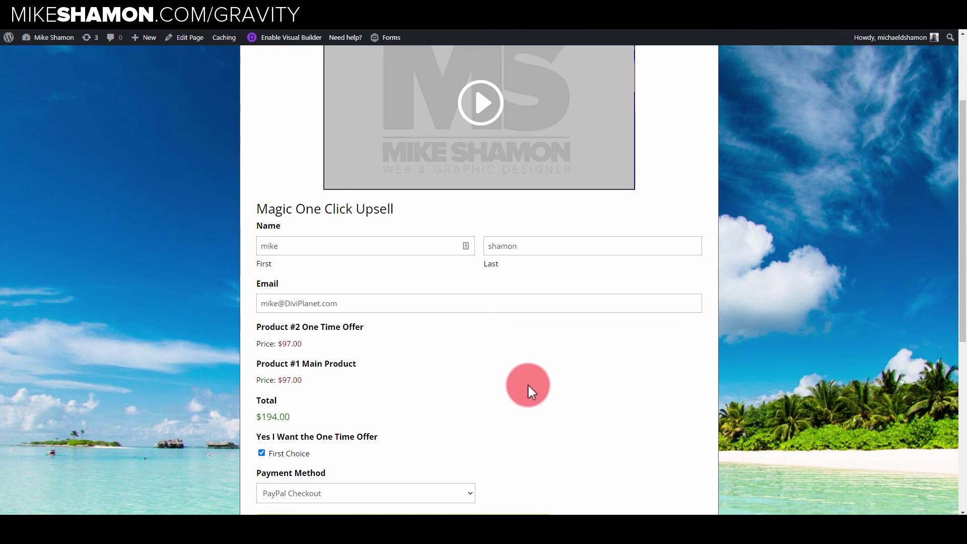
{"action": "scroll", "coordinate": [527, 382], "scroll_direction": "down", "scroll_amount": 2}
- Inspect the First Choice label and add the inline style 'background: aliceblue' in DevTools
{"action": "right_click", "coordinate": [287, 370]}
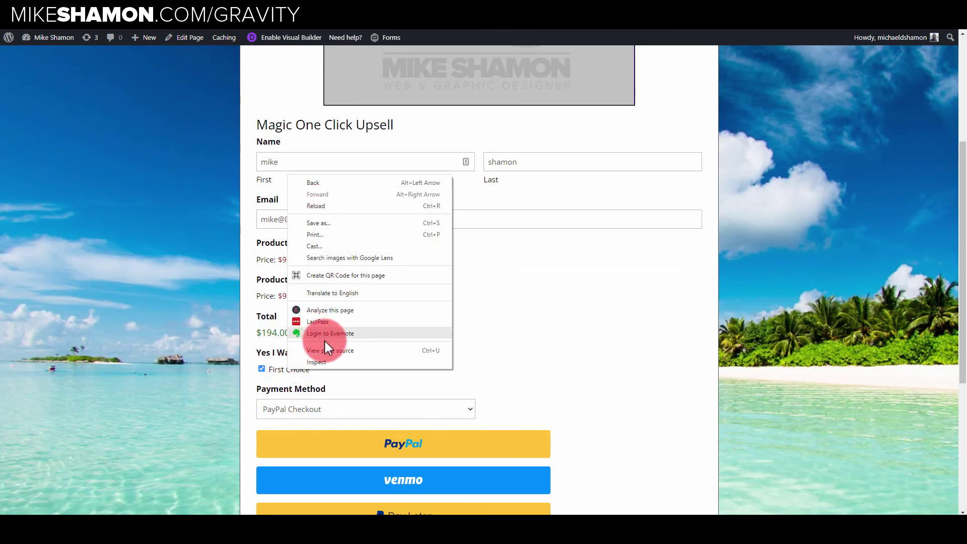
{"action": "left_click", "coordinate": [318, 363]}
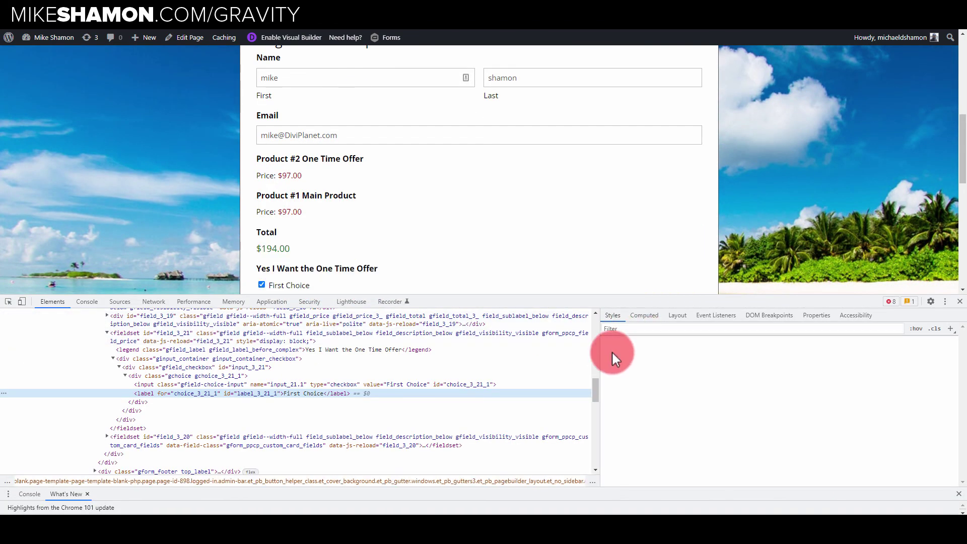
{"action": "left_click", "coordinate": [664, 340]}
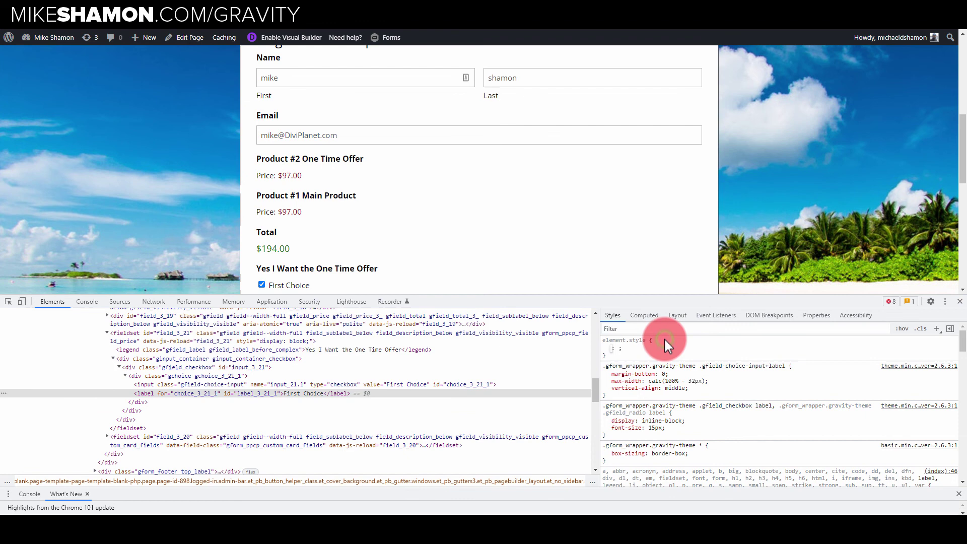
{"action": "type", "text": "ba"}
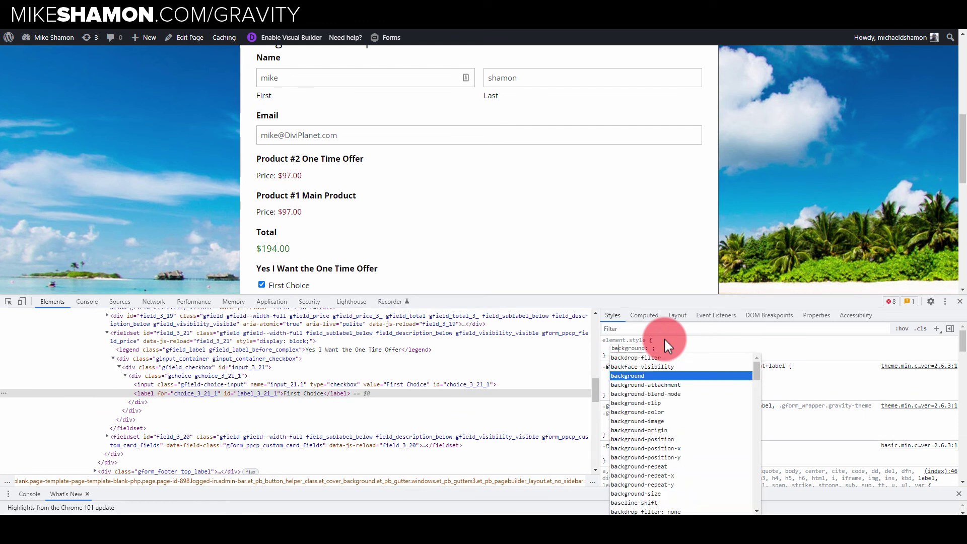
{"action": "key", "text": "Tab"}
{"action": "type", "text": "aliceblue"}
{"action": "key", "text": "Tab"}
{"action": "type", "text": "padding"}
{"action": "key", "text": "Tab"}
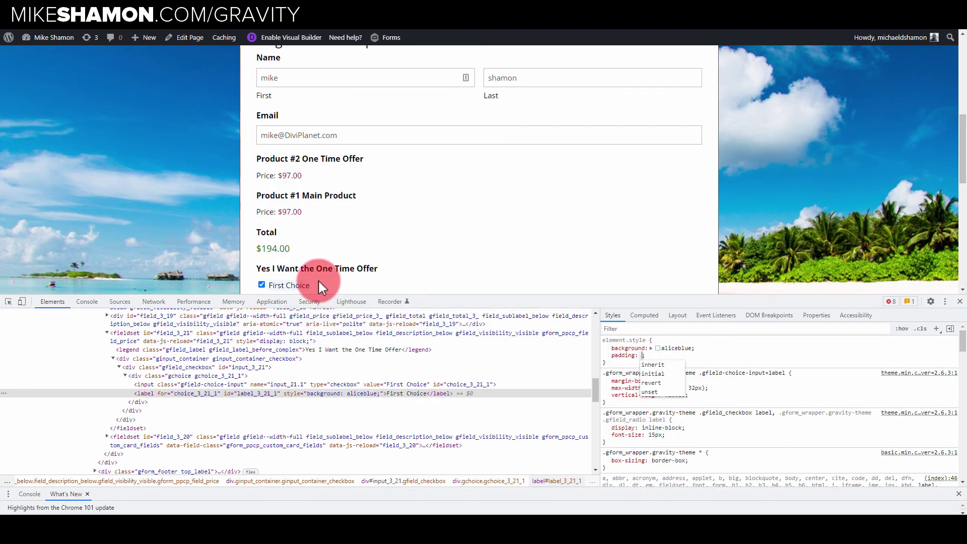
{"action": "left_click", "coordinate": [687, 347]}
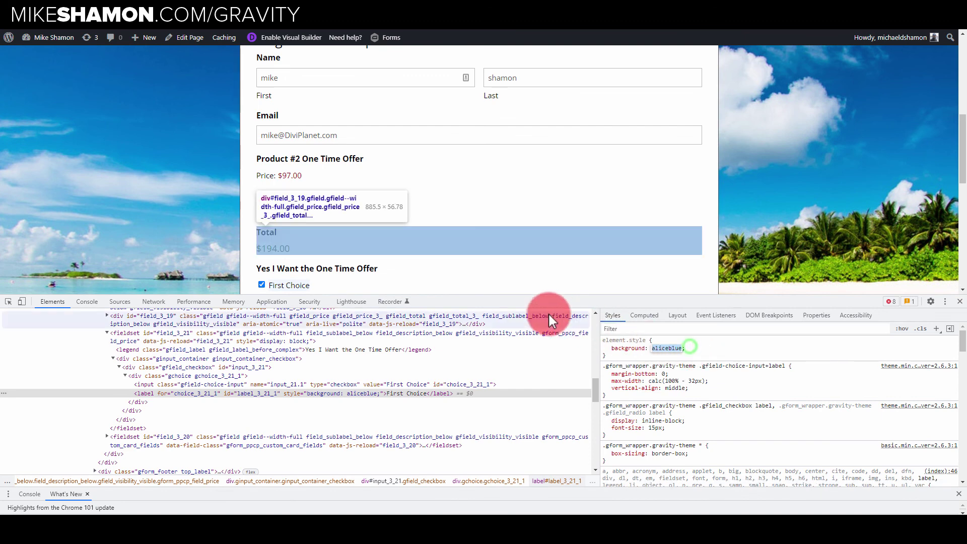
- Commit the aliceblue background and untick the one-time offer, dropping the total to $97.00
{"action": "left_click", "coordinate": [694, 346]}
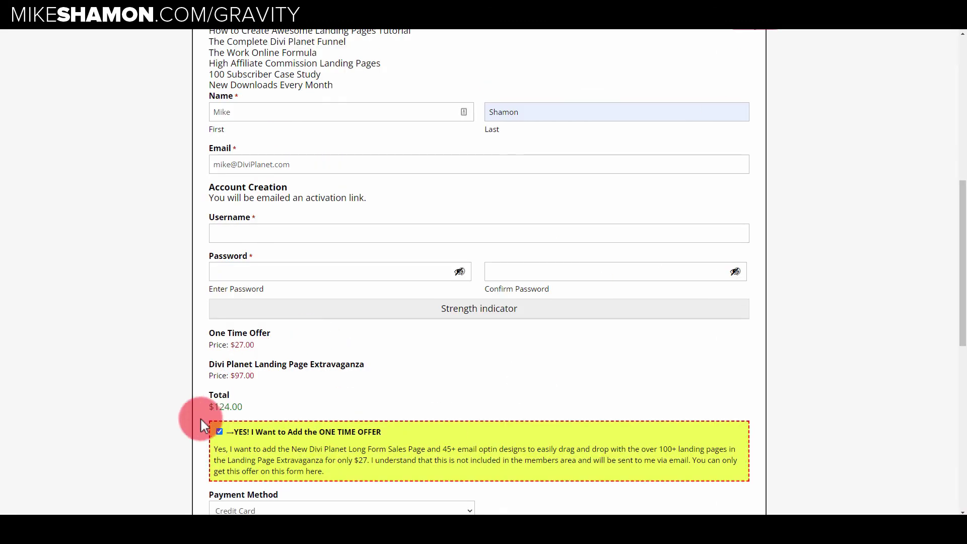
{"action": "left_click", "coordinate": [219, 431]}
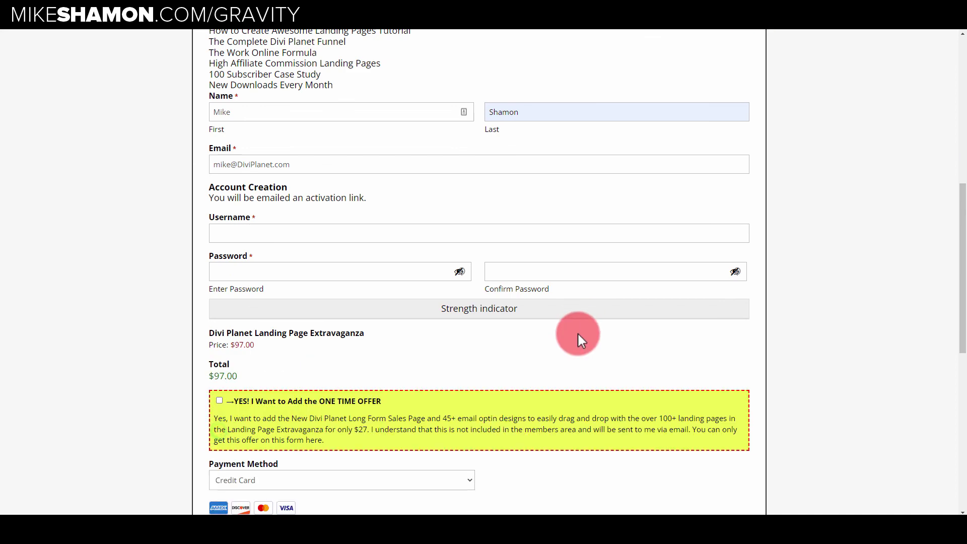